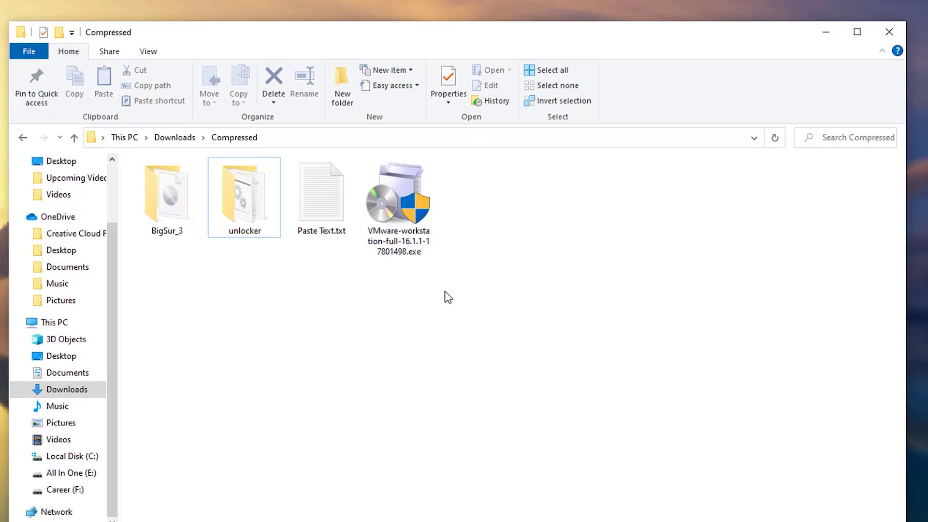
# Step: Open the unlocker folder to show win-install.cmd, unlocker.py and the python subfolder
pyautogui.click(387, 359)
pyautogui.moveTo(403, 226)
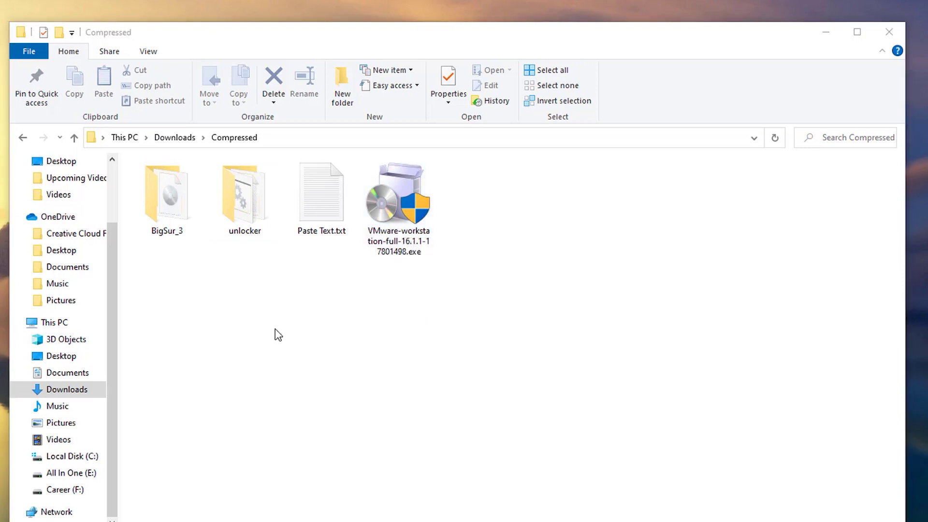
pyautogui.doubleClick(271, 206)
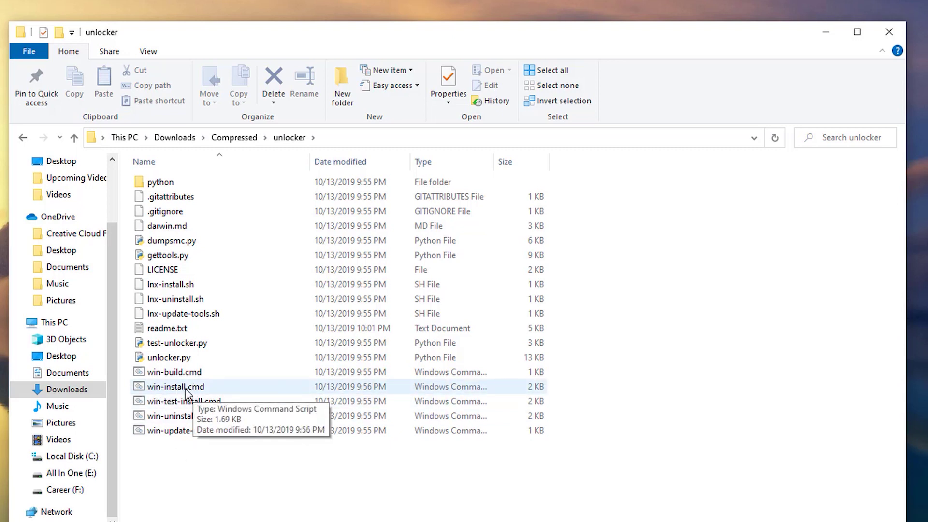
# Step: Run win-install.cmd as administrator to patch vmwarebase.dll and start downloading the Darwin tools
pyautogui.rightClick(185, 388)
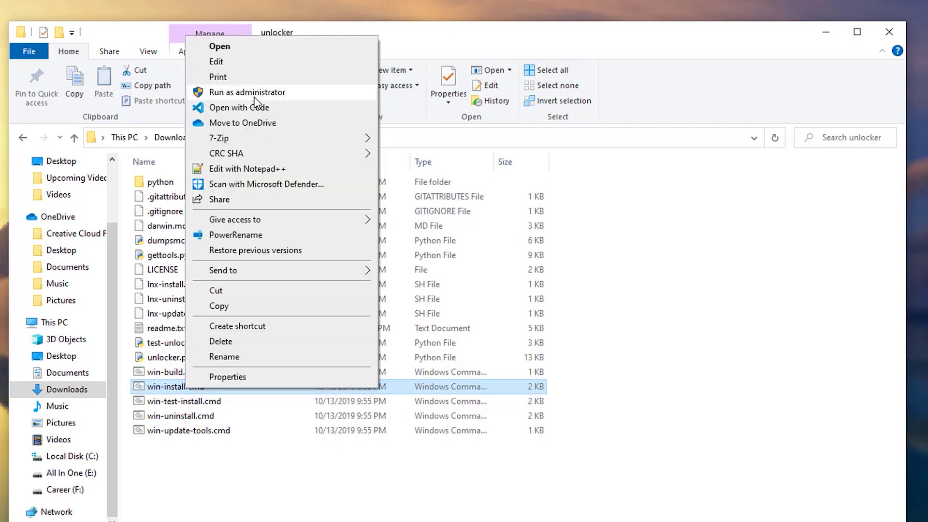
pyautogui.click(254, 97)
pyautogui.moveTo(414, 152); pyautogui.dragTo(419, 156)
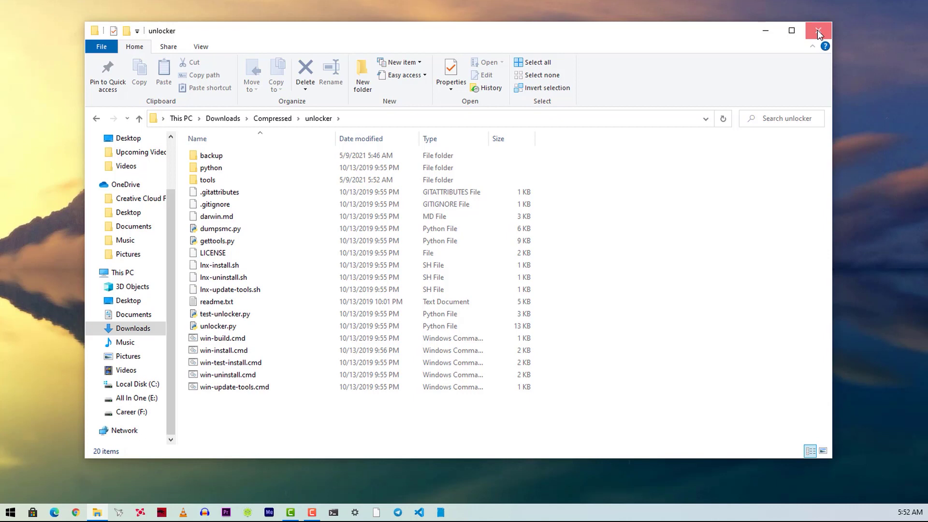
pyautogui.click(817, 30)
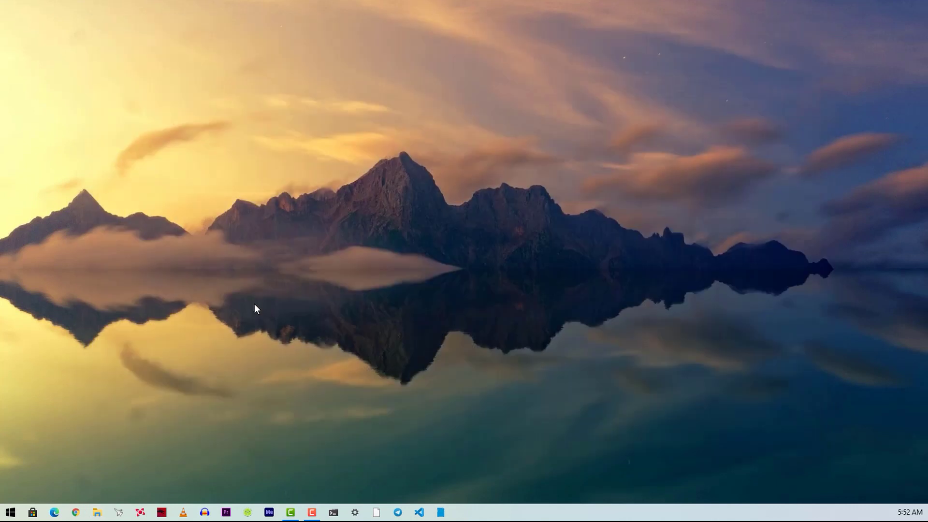
# Step: Launch VMware Workstation Pro by searching 'vmw' in the Start menu
pyautogui.click(9, 513)
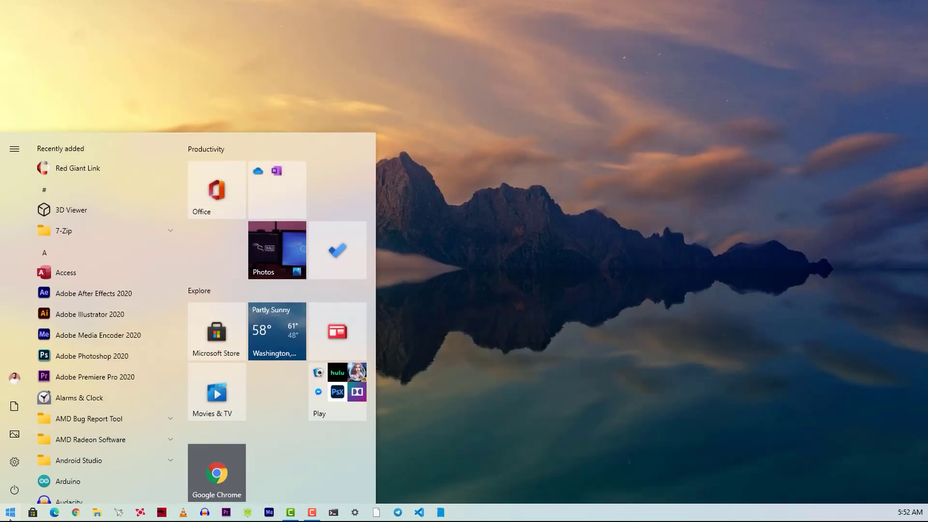
pyautogui.write('vmw')
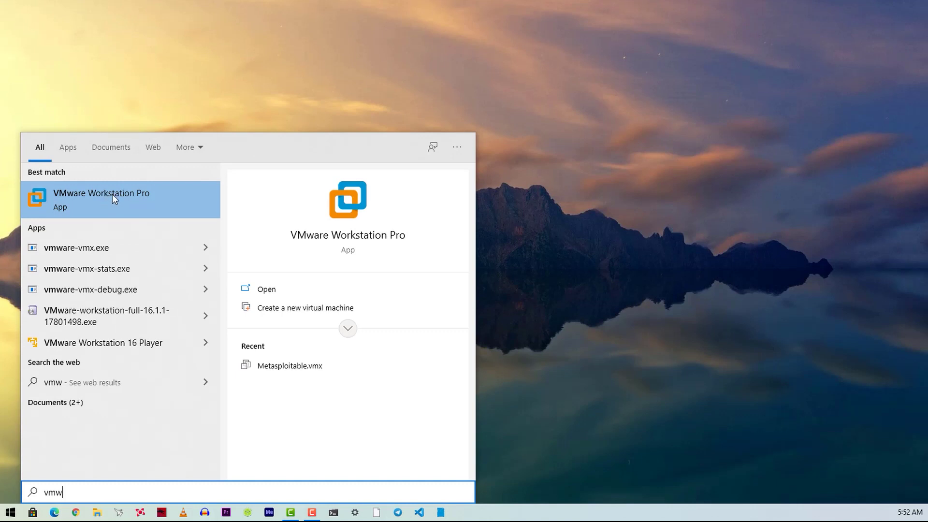
pyautogui.click(120, 195)
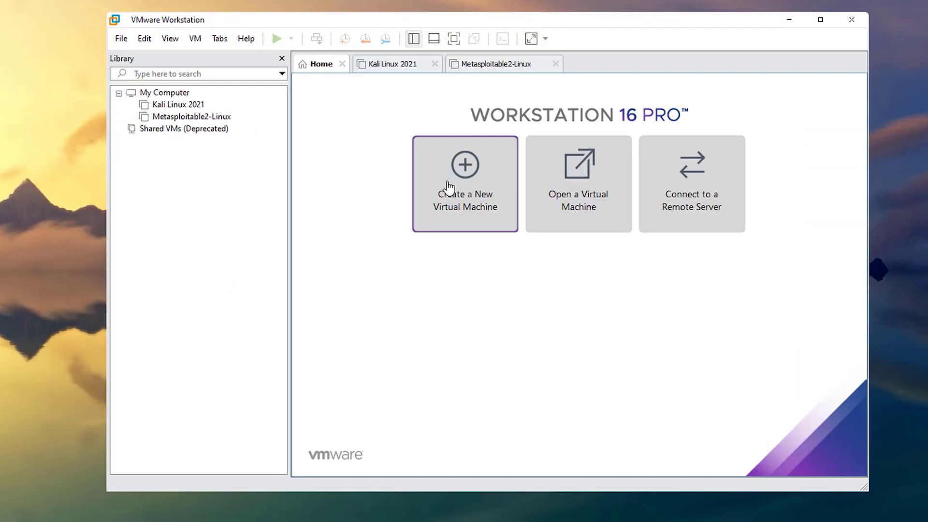
# Step: Create a typical new VM installing from Downloads\Compressed\BigSur_3\BigSur.iso
pyautogui.click(453, 190)
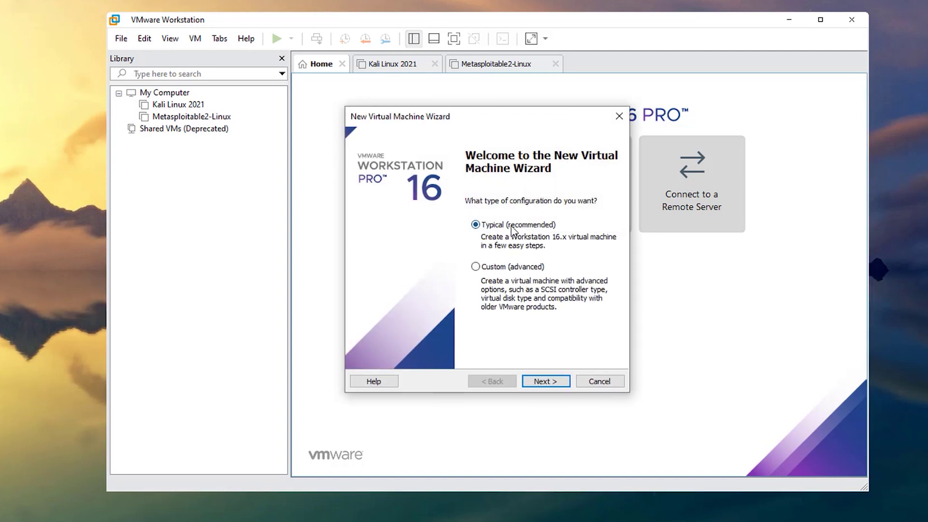
pyautogui.click(553, 382)
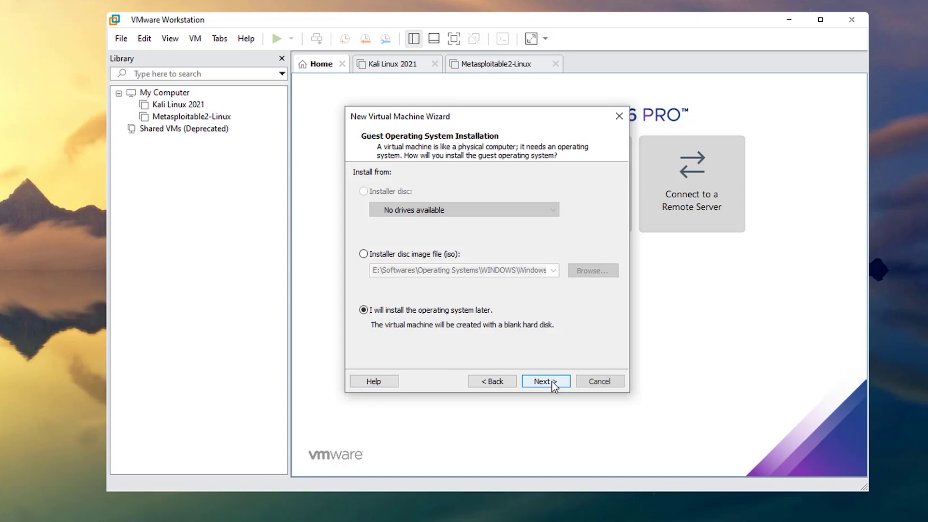
pyautogui.click(417, 254)
pyautogui.click(594, 276)
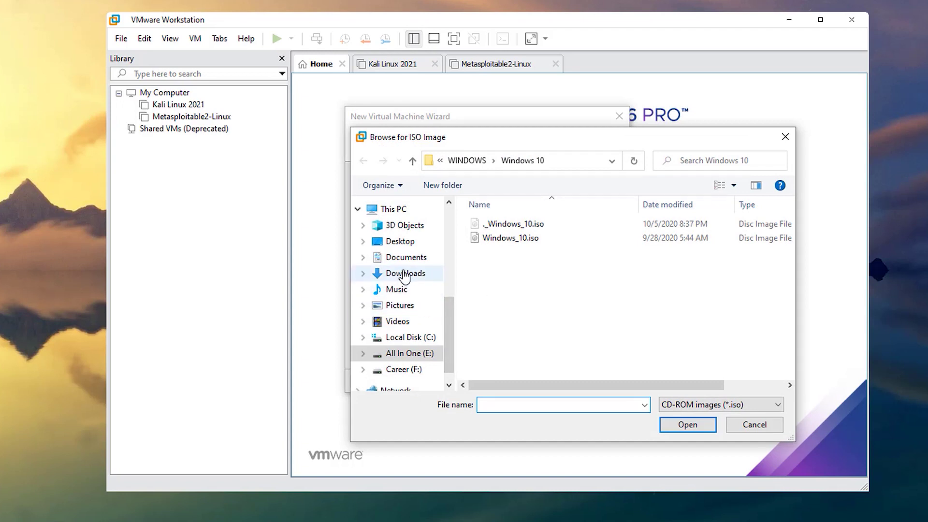
pyautogui.click(405, 274)
pyautogui.doubleClick(511, 245)
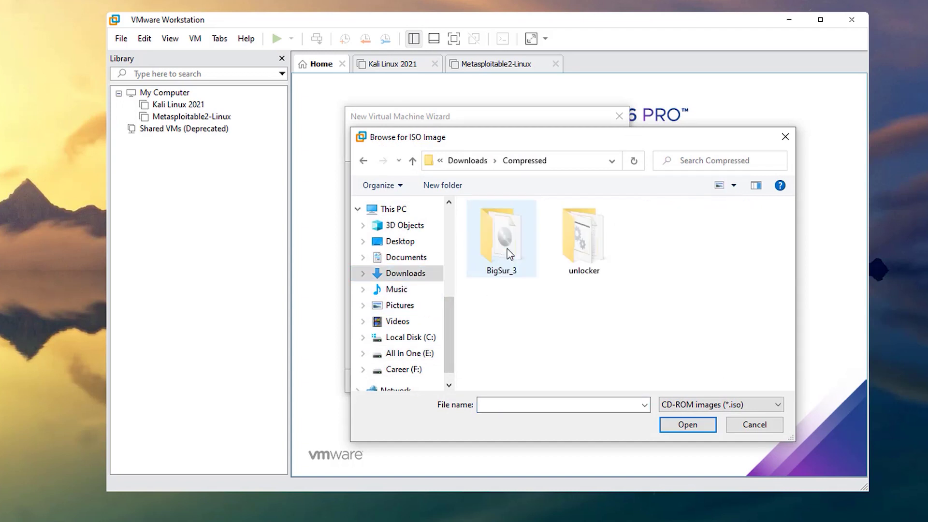
pyautogui.doubleClick(510, 253)
pyautogui.click(496, 226)
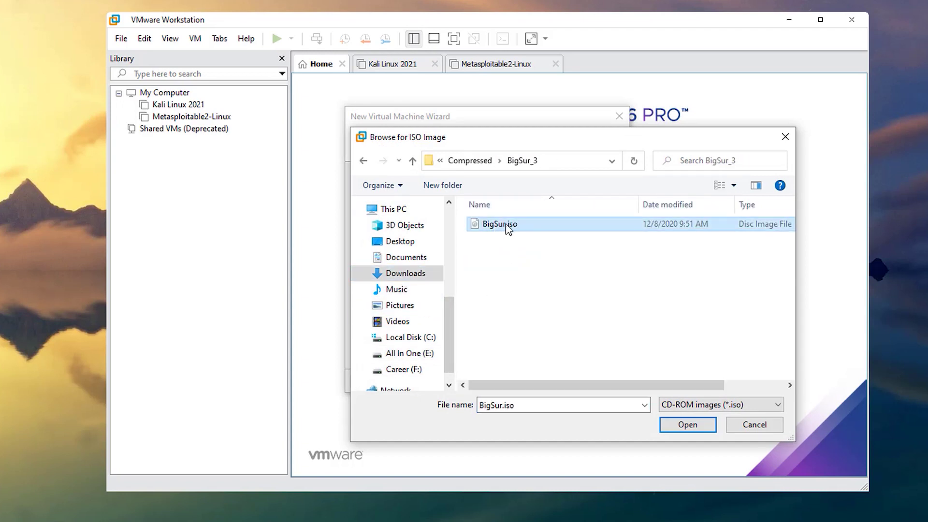
pyautogui.click(677, 426)
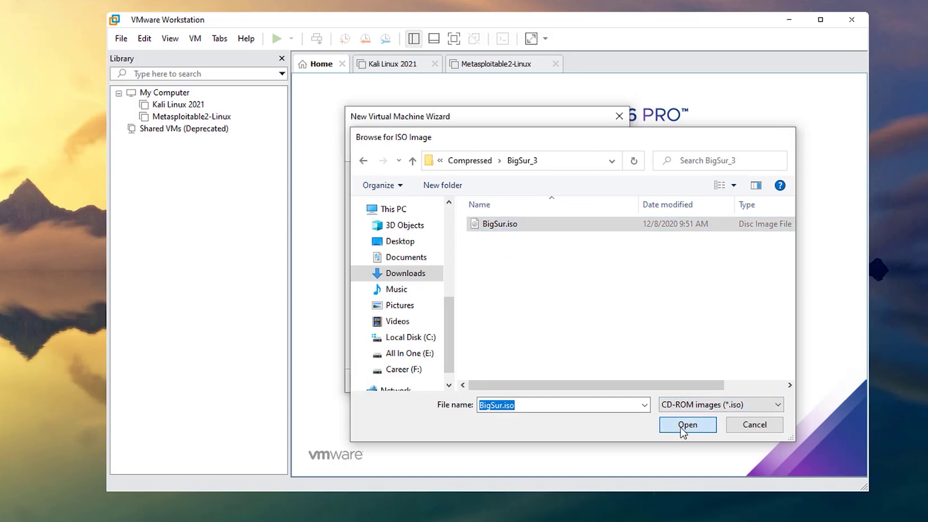
pyautogui.click(545, 382)
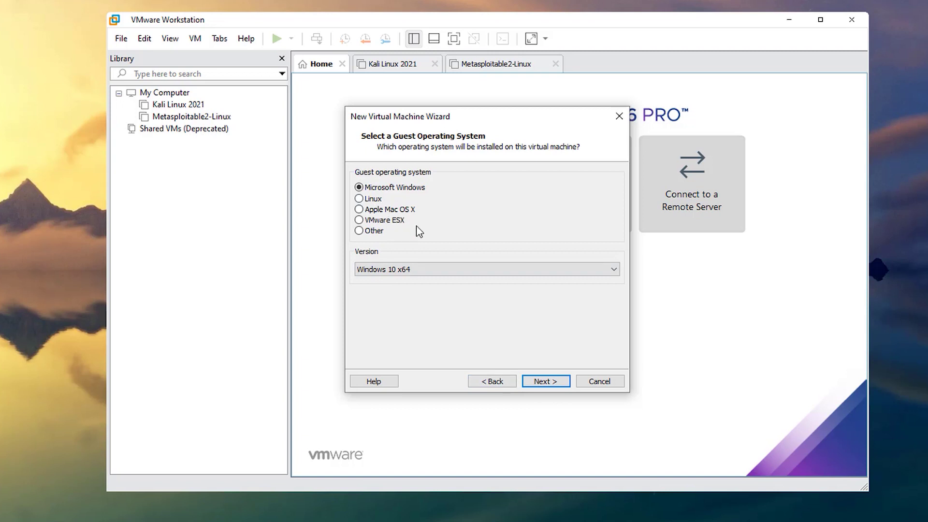
# Step: Choose Apple Mac OS X version macOS 11.1 and name the VM 'macOS BigSur'
pyautogui.click(383, 211)
pyautogui.click(409, 268)
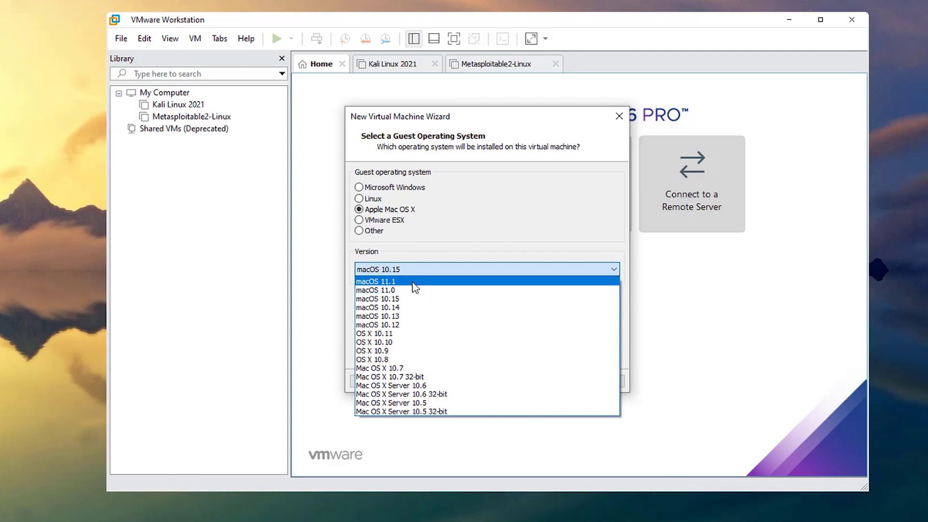
pyautogui.click(415, 285)
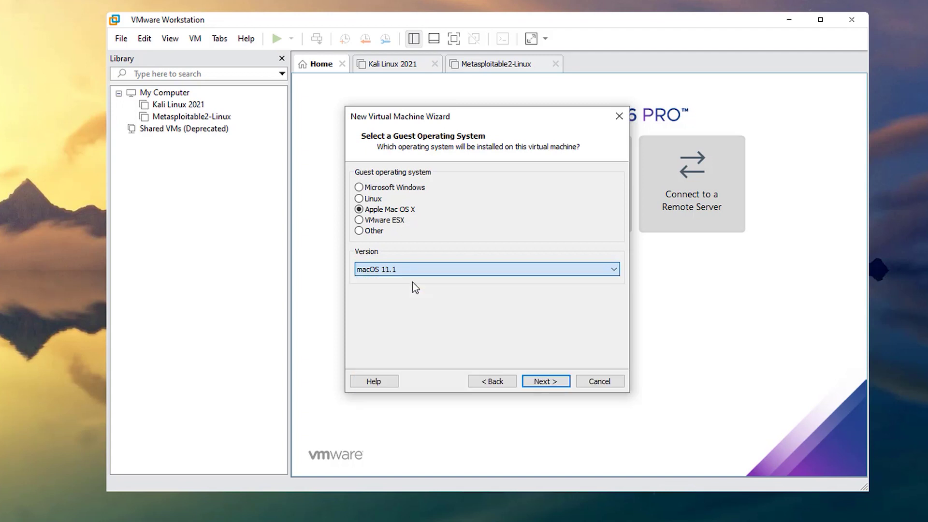
pyautogui.click(549, 382)
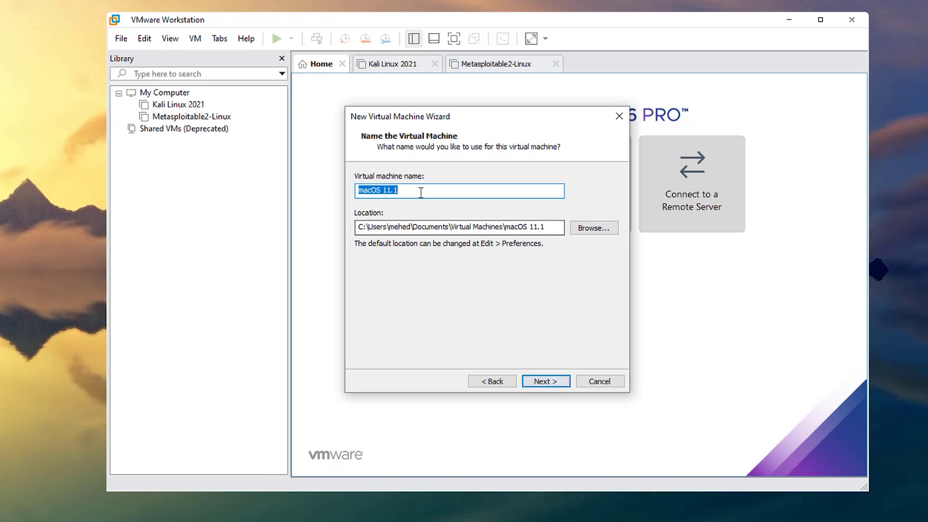
pyautogui.write('m')
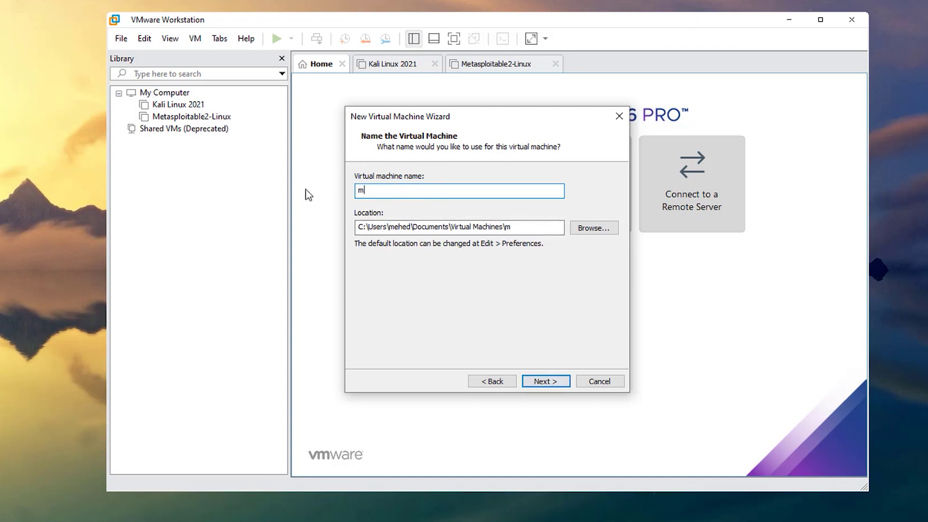
pyautogui.write('acOS BigSur')
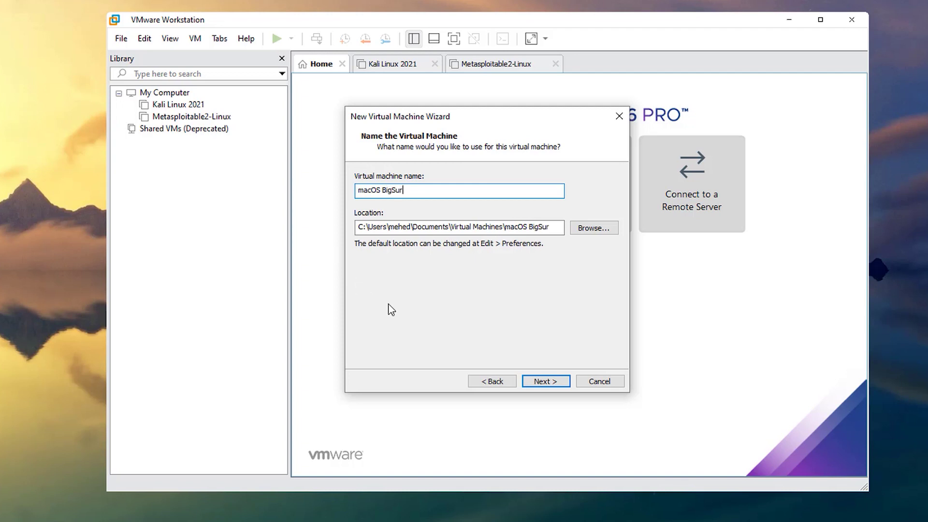
pyautogui.click(546, 380)
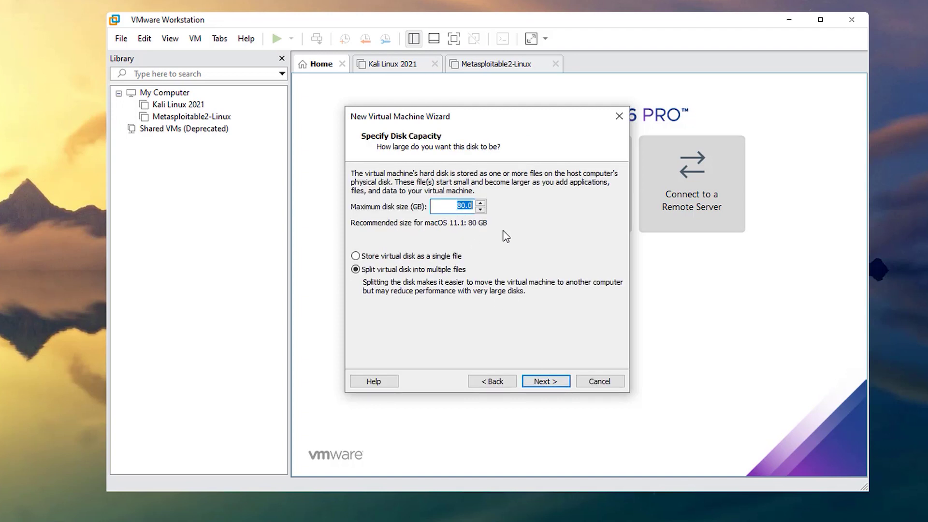
# Step: Keep the 80.0 GB disk stored as a single file, then open Customize Hardware
pyautogui.click(452, 209)
pyautogui.moveTo(455, 208); pyautogui.dragTo(480, 208)
pyautogui.click(452, 209)
pyautogui.click(400, 257)
pyautogui.click(549, 380)
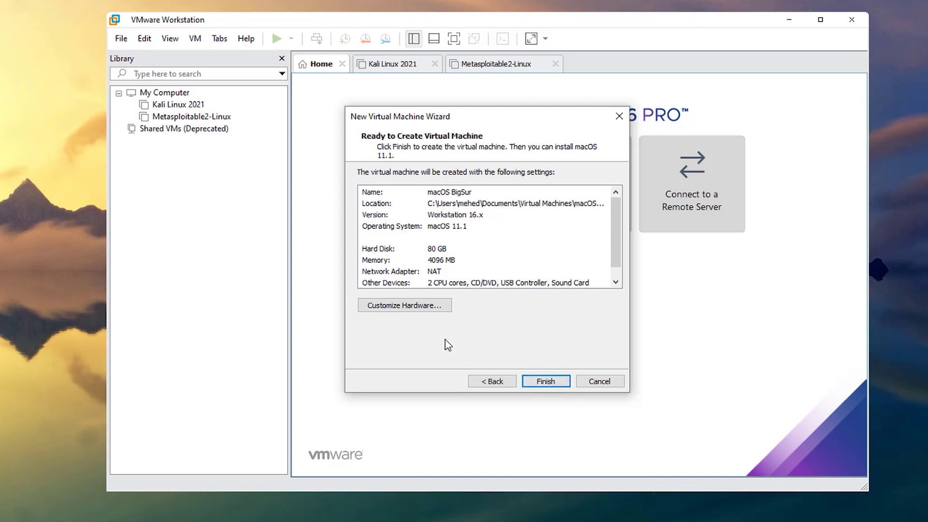
pyautogui.click(410, 310)
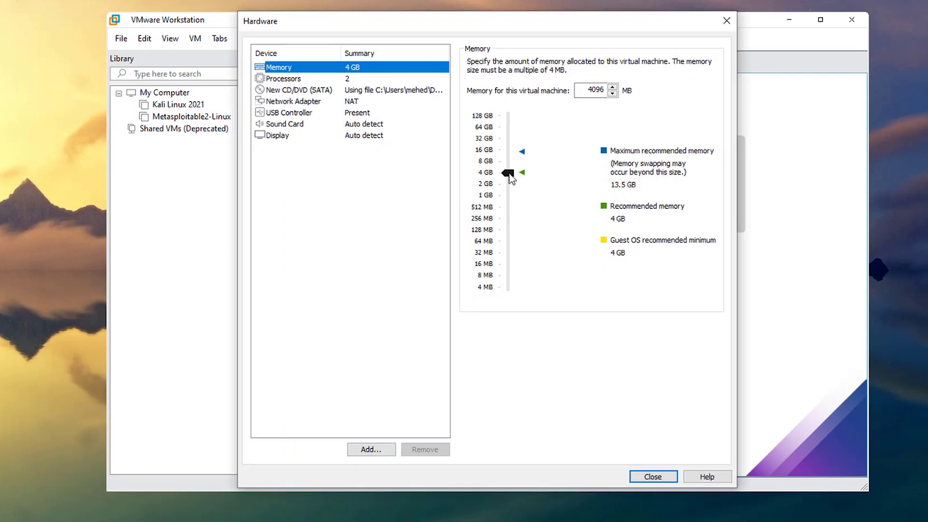
# Step: Raise memory to 5404 MB and set 4 processor cores with Intel VT-x/AMD-V virtualization enabled
pyautogui.moveTo(510, 178); pyautogui.dragTo(513, 173)
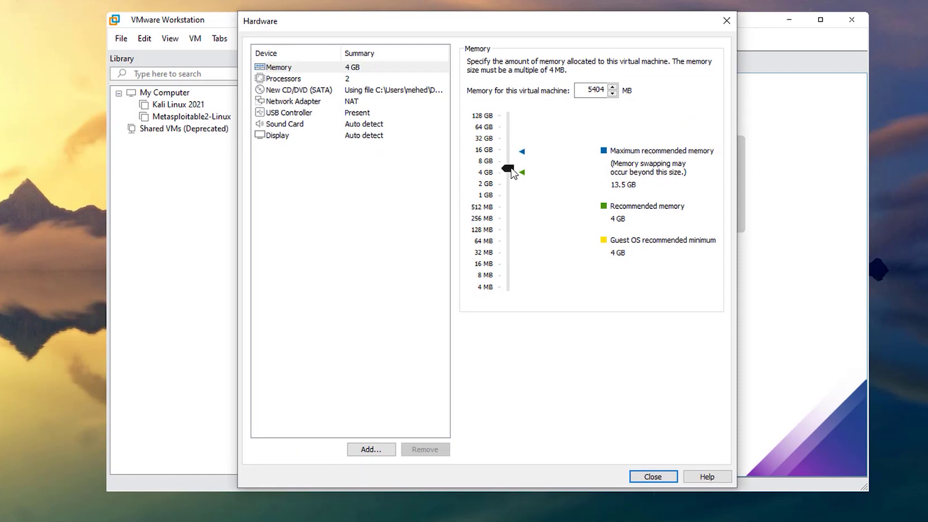
pyautogui.click(307, 81)
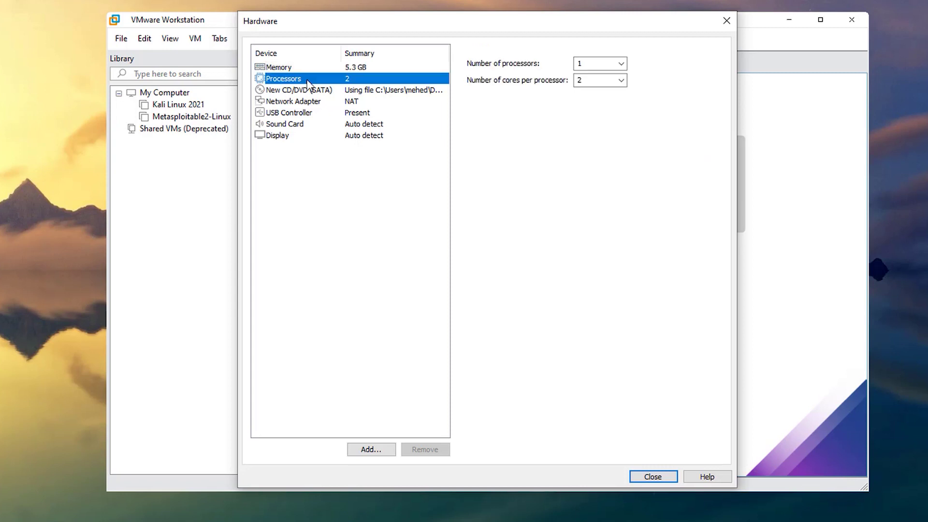
pyautogui.click(622, 80)
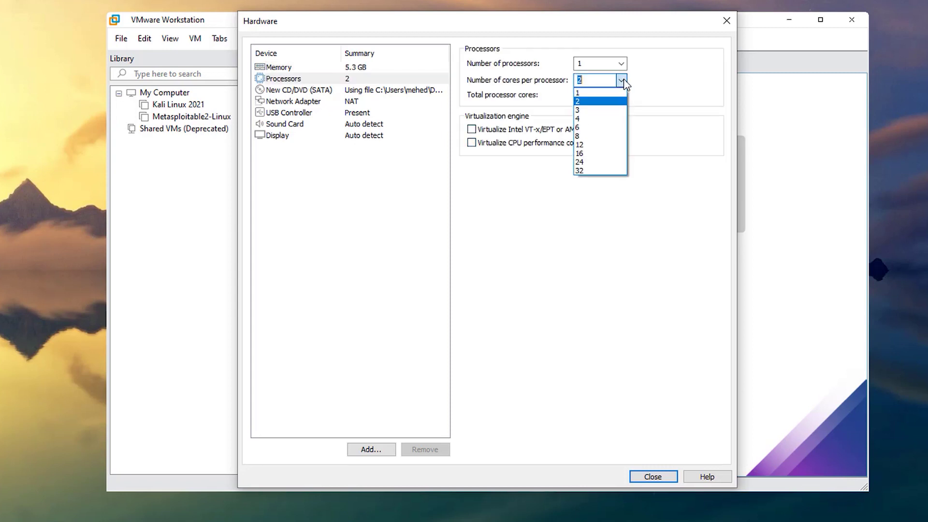
pyautogui.click(604, 126)
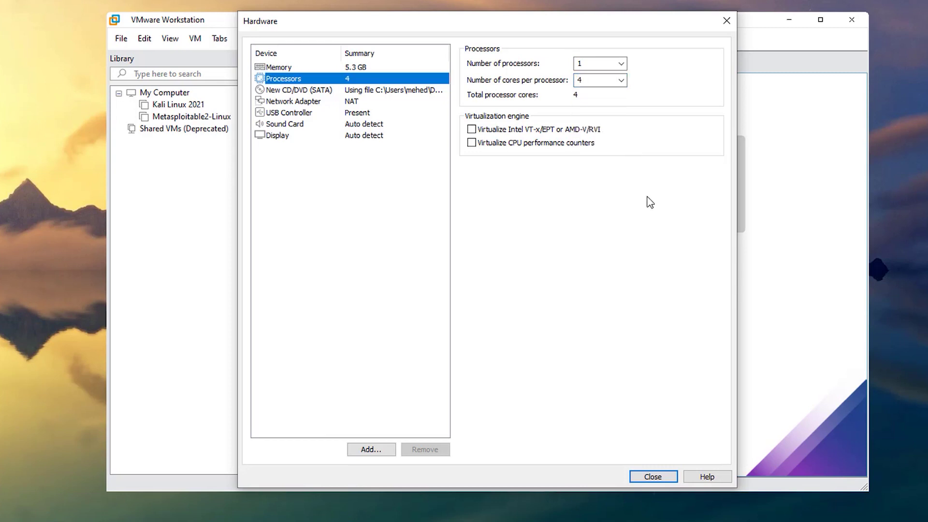
pyautogui.click(471, 129)
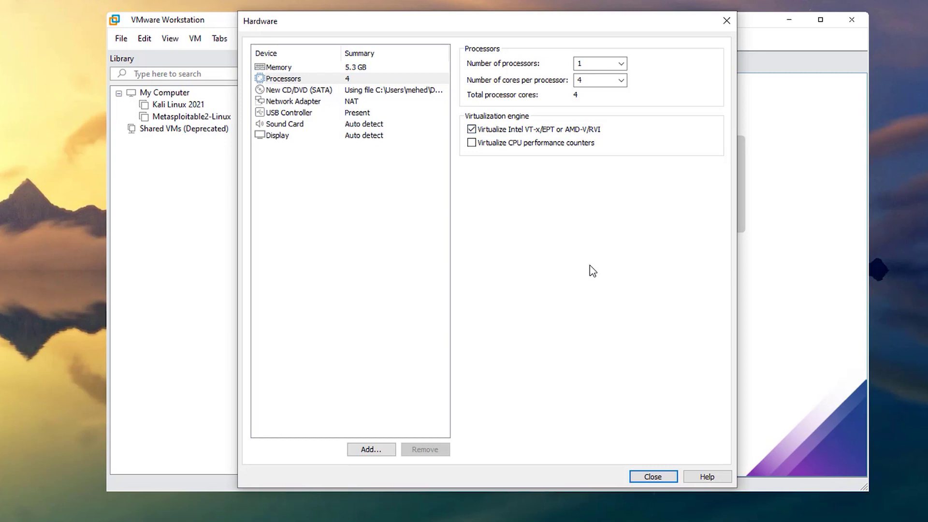
# Step: Enable Show all USB input devices on the USB Controller and close hardware settings
pyautogui.click(300, 114)
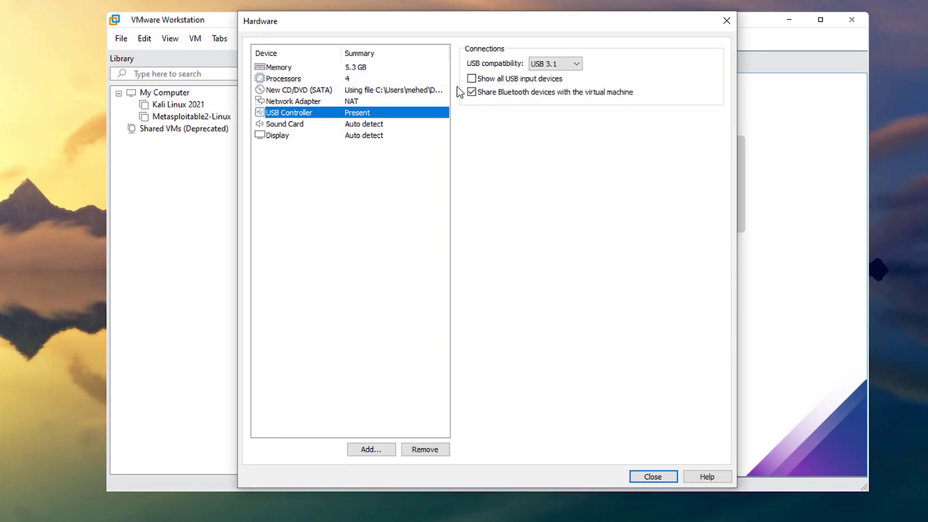
pyautogui.click(484, 81)
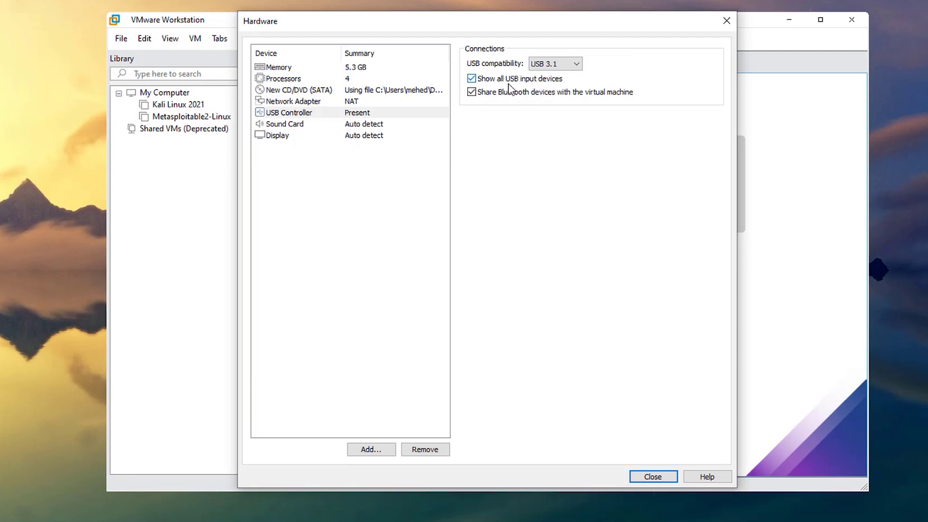
pyautogui.click(653, 478)
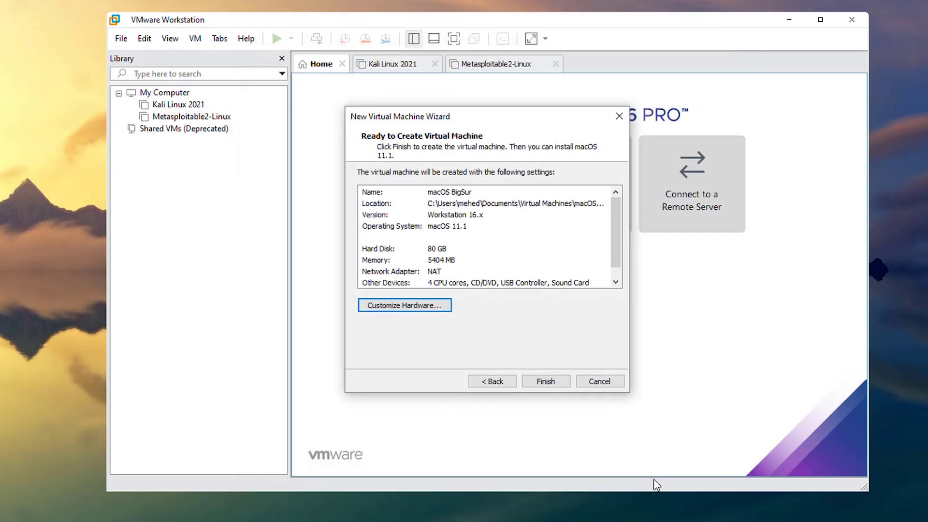
# Step: Finish creating the macOS BigSur VM and open its VM directory showing macOS BigSur.vmx
pyautogui.click(546, 382)
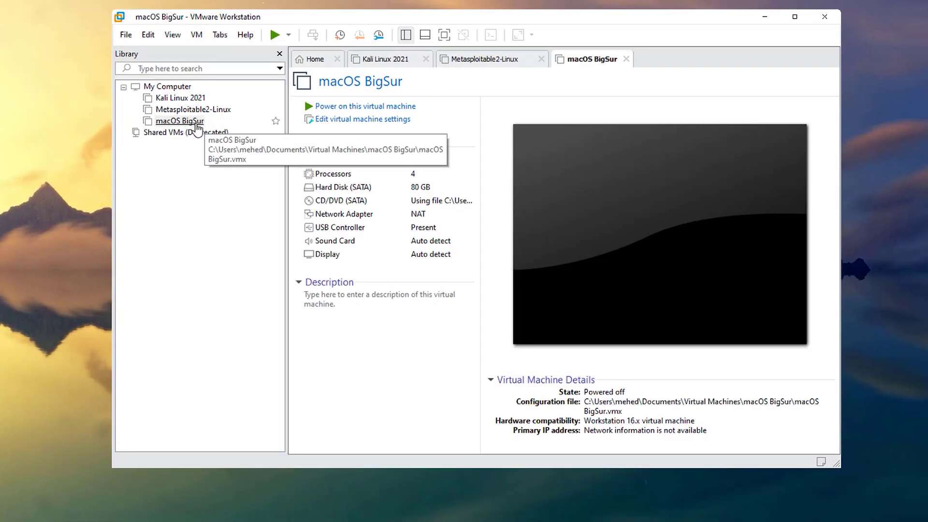
pyautogui.rightClick(193, 124)
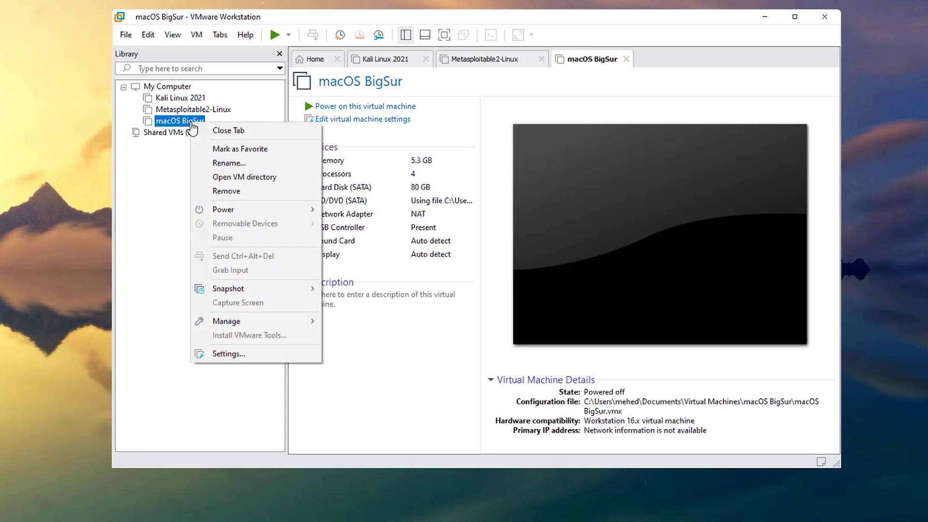
pyautogui.click(216, 178)
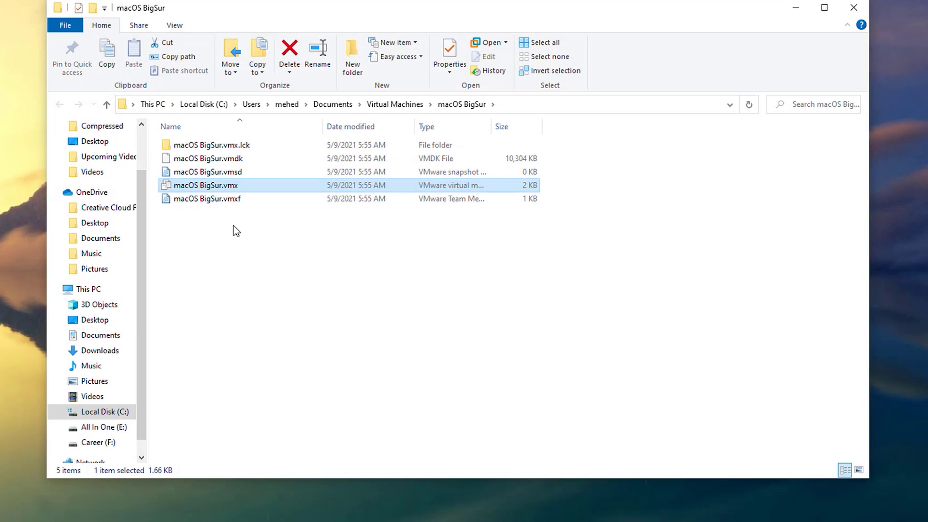
# Step: Open macOS BigSur.vmx in Notepad++ and bring forward the Downloads\Compressed Explorer window
pyautogui.rightClick(228, 190)
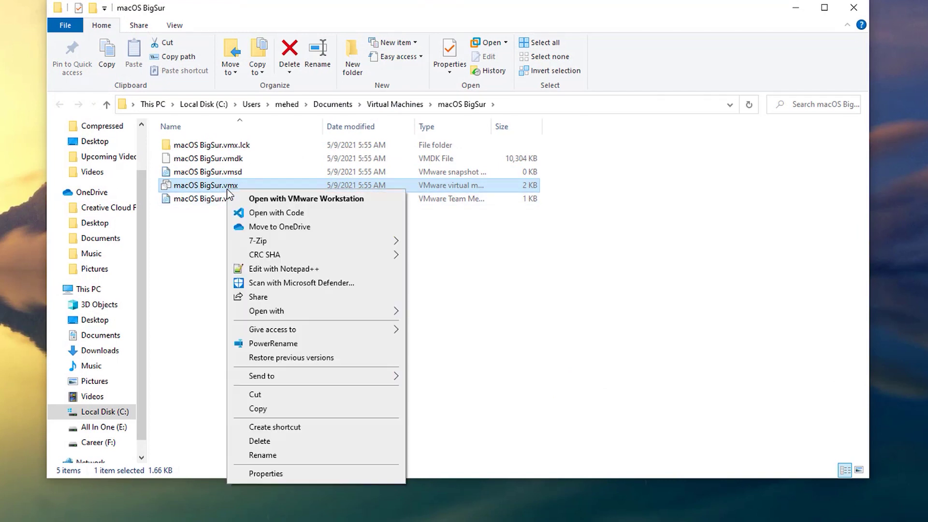
pyautogui.click(283, 269)
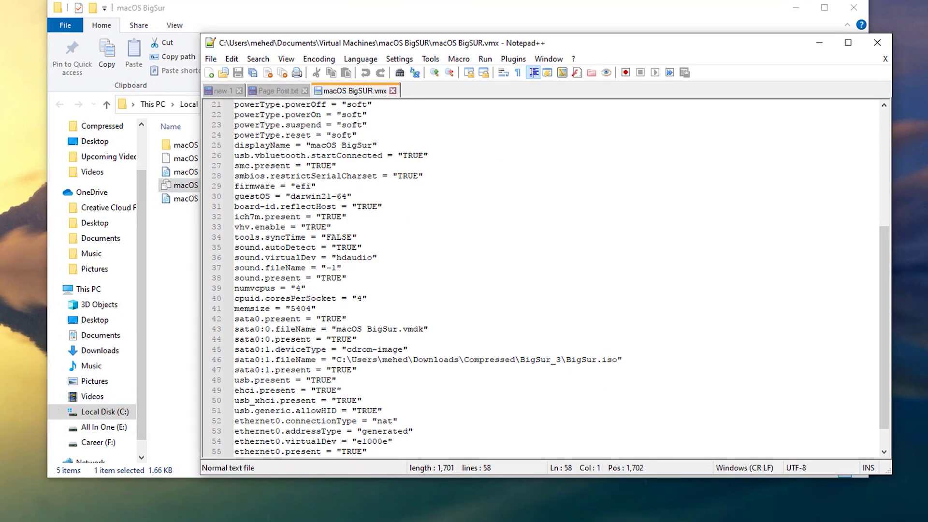
pyautogui.moveTo(104, 520)
pyautogui.click(143, 493)
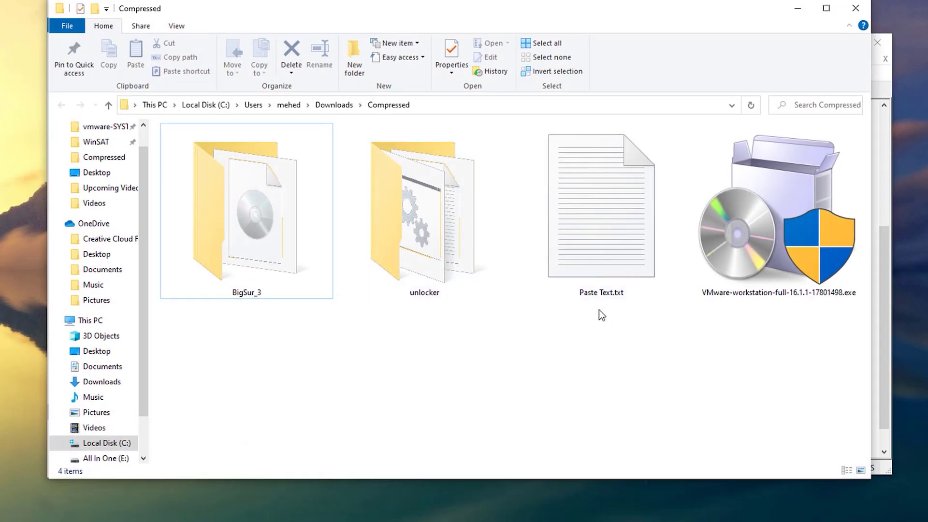
# Step: Copy the smc, cpuid, hw.model and board-id lines from Paste Text.txt, then close Notepad and Explorer
pyautogui.doubleClick(595, 201)
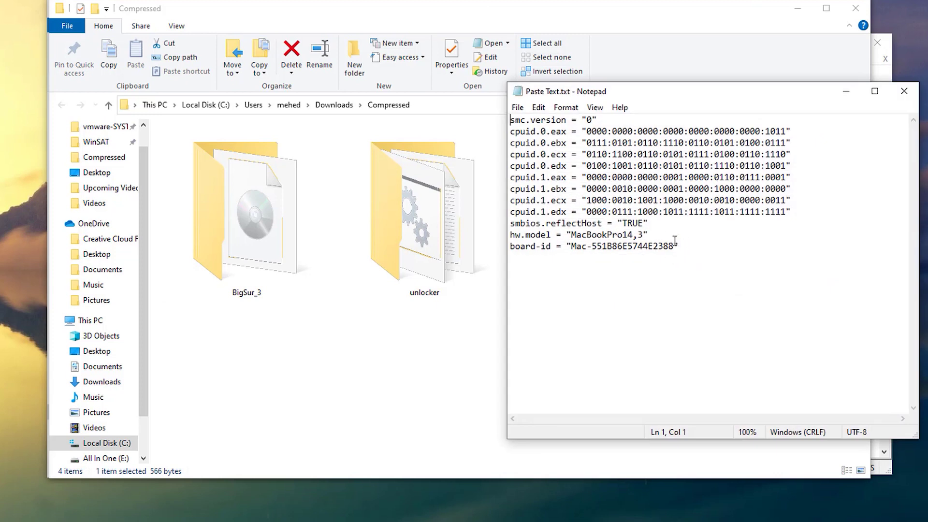
pyautogui.moveTo(692, 248); pyautogui.dragTo(497, 122)
pyautogui.hotkey('ctrl', 'c')
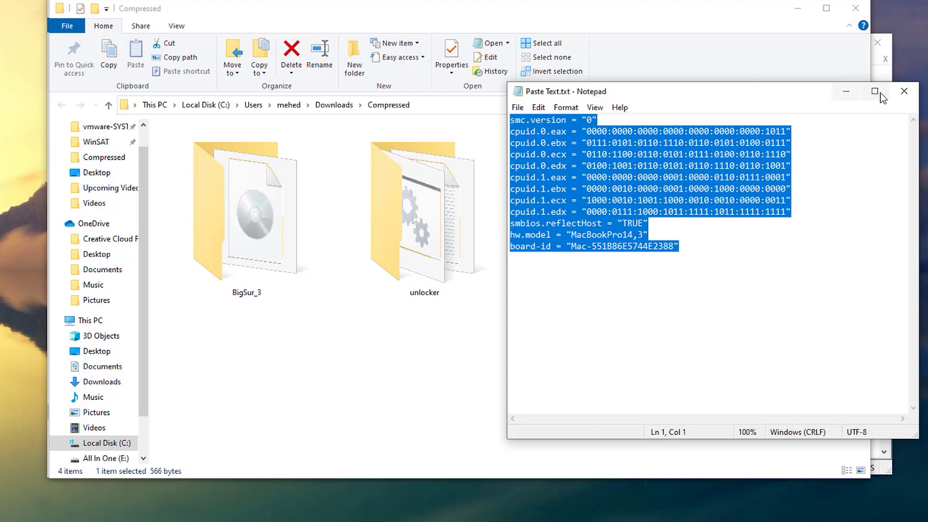
pyautogui.click(904, 91)
pyautogui.click(853, 9)
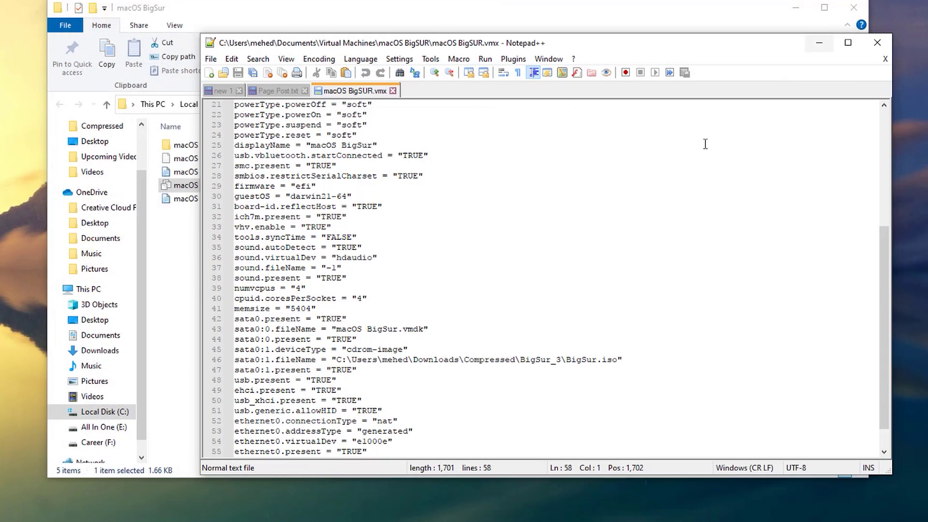
# Step: Paste the lines at the end of macOS BigSur.vmx and save the file
pyautogui.scroll(-1, 441, 429)
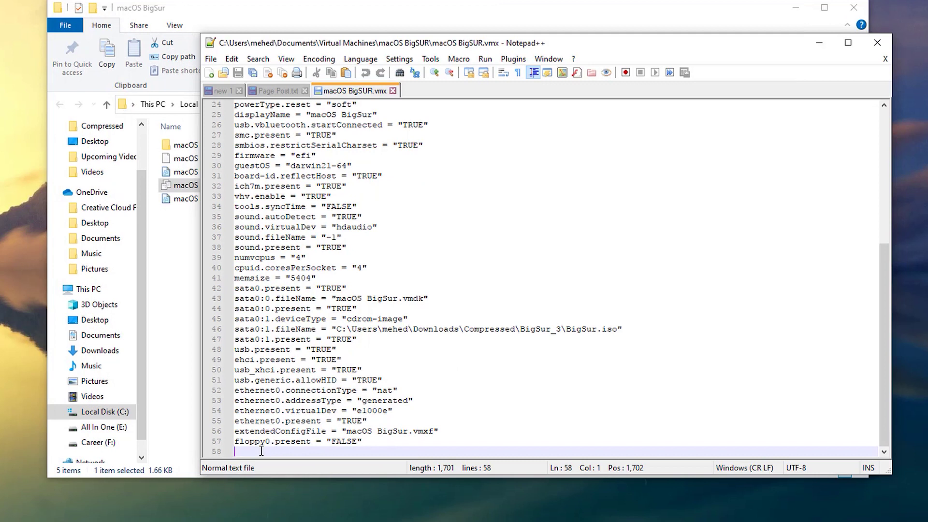
pyautogui.hotkey('ctrl', 'v')
pyautogui.hotkey('ctrl', 's')
pyautogui.click(878, 42)
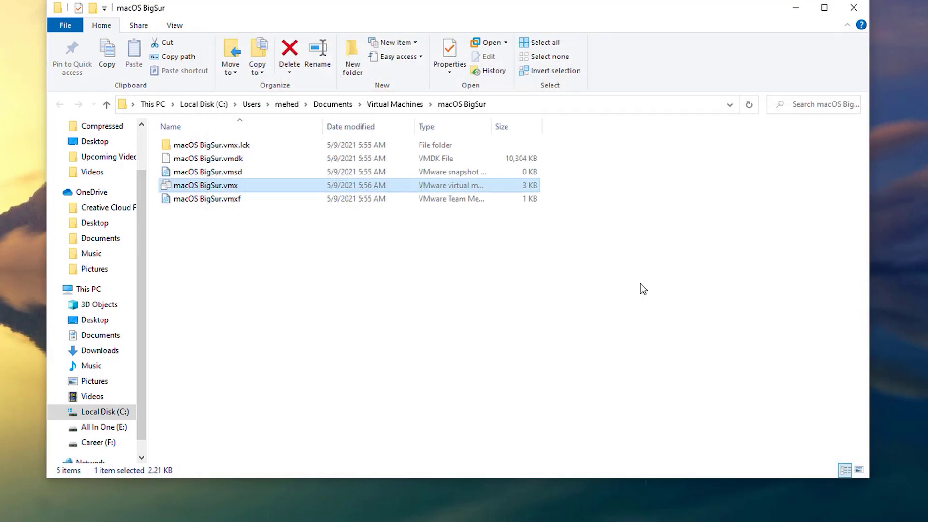
# Step: Power on the macOS BigSur VM, keep English in Recovery, and launch Disk Utility
pyautogui.click(854, 7)
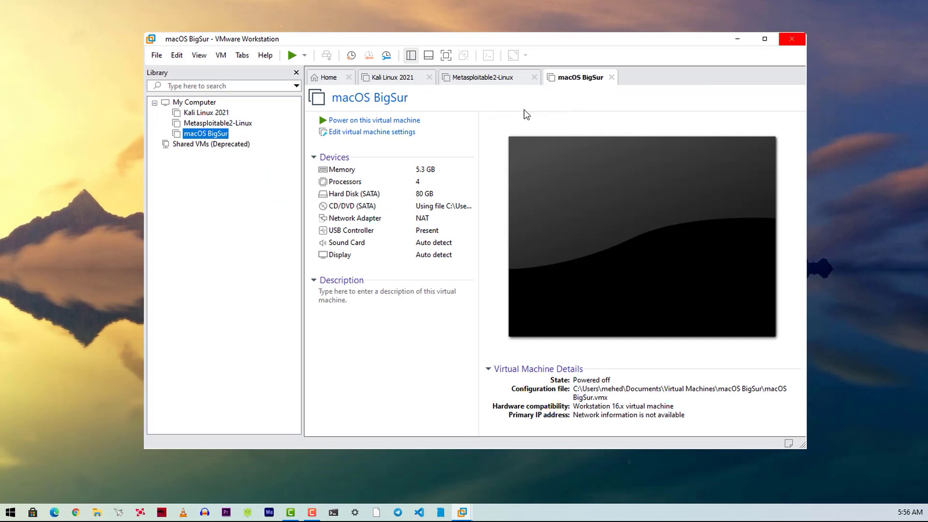
pyautogui.click(357, 121)
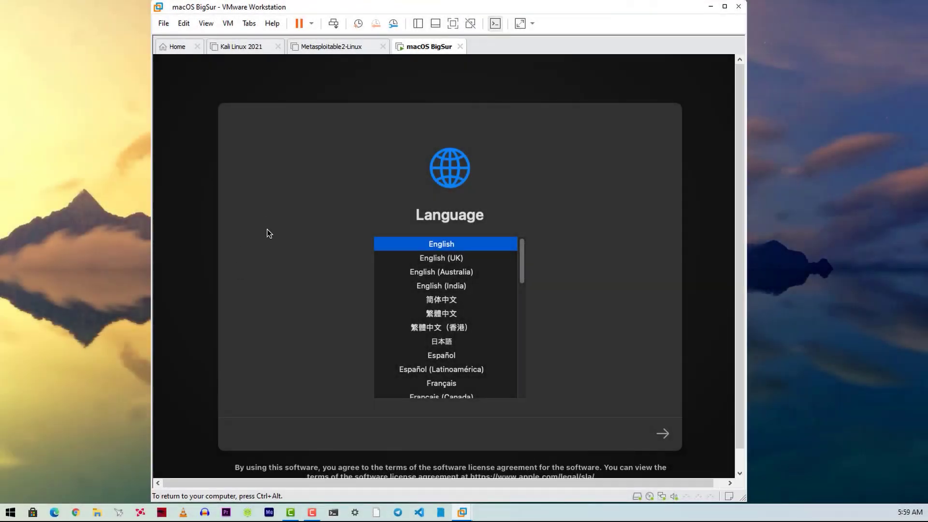
pyautogui.click(665, 436)
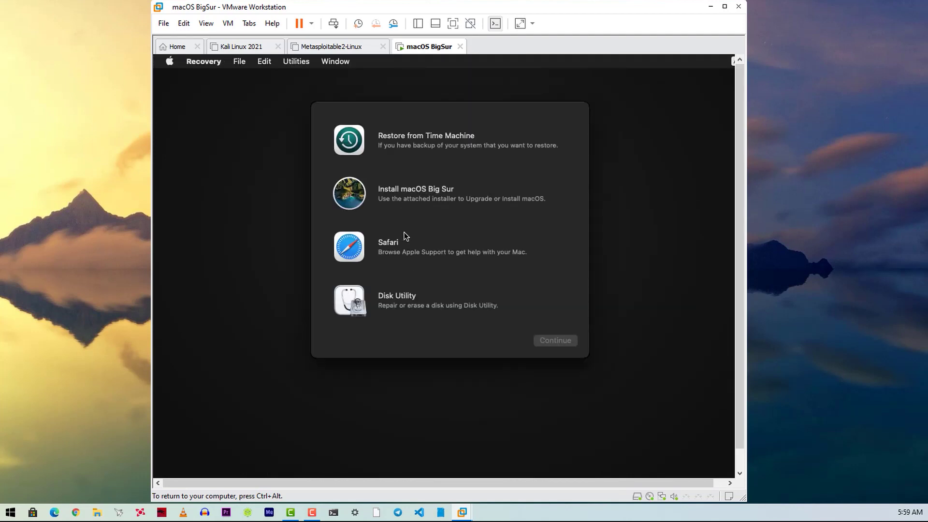
pyautogui.click(417, 311)
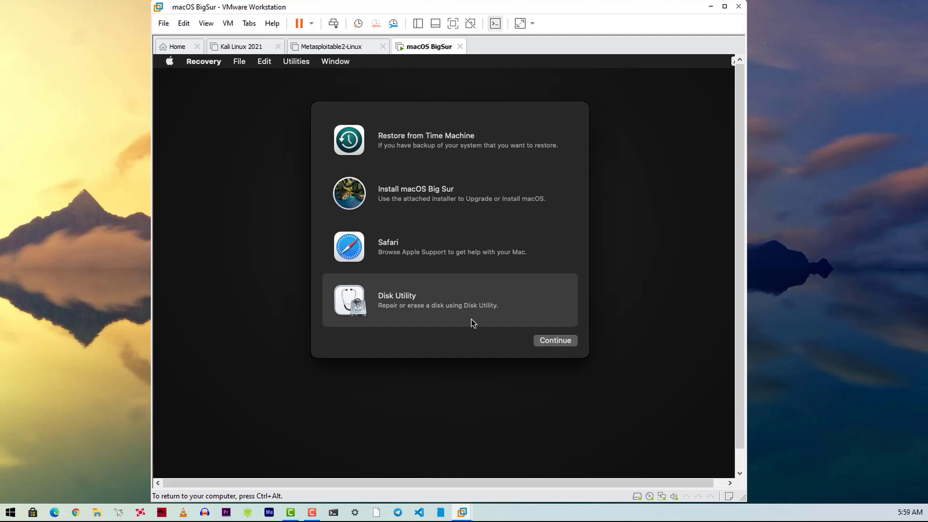
pyautogui.click(548, 344)
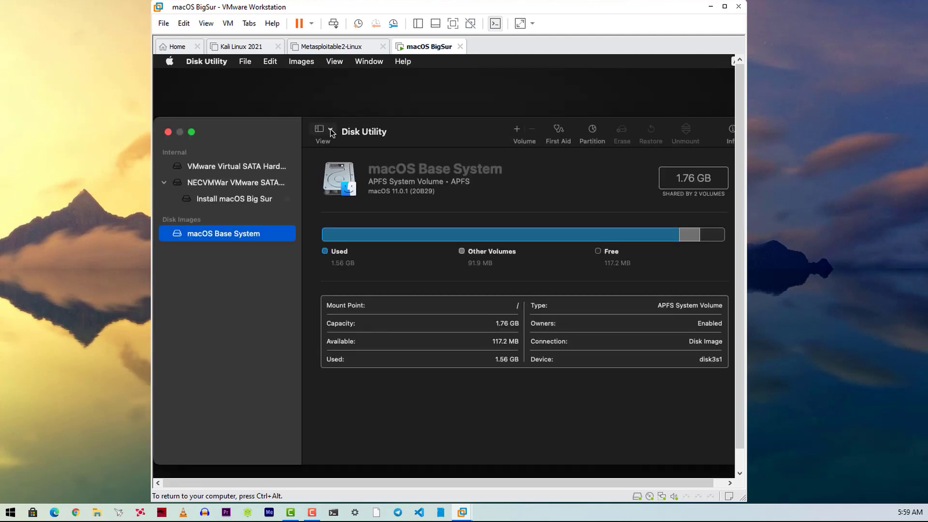
# Step: Show all devices and erase the 85.9 GB VMware Virtual SATA Hard Drive as 'macOS', then quit Disk Utility
pyautogui.click(331, 129)
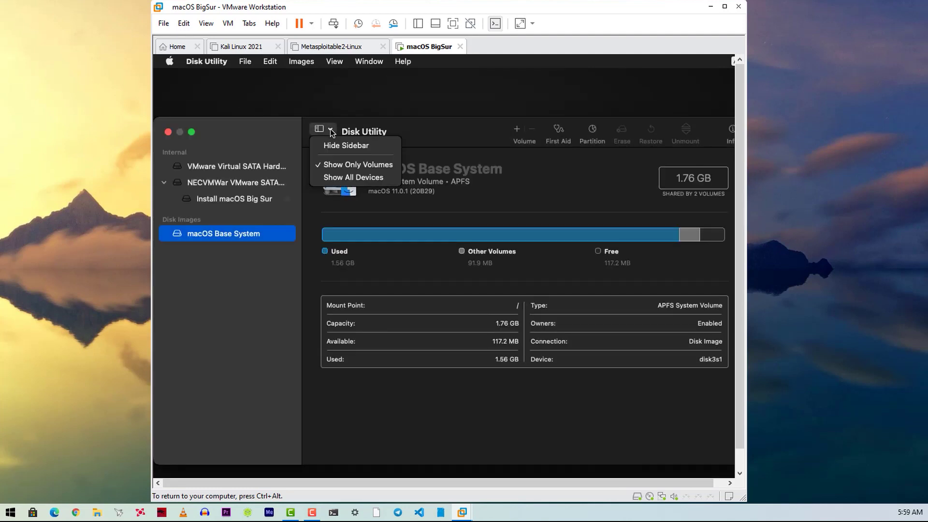
pyautogui.click(345, 181)
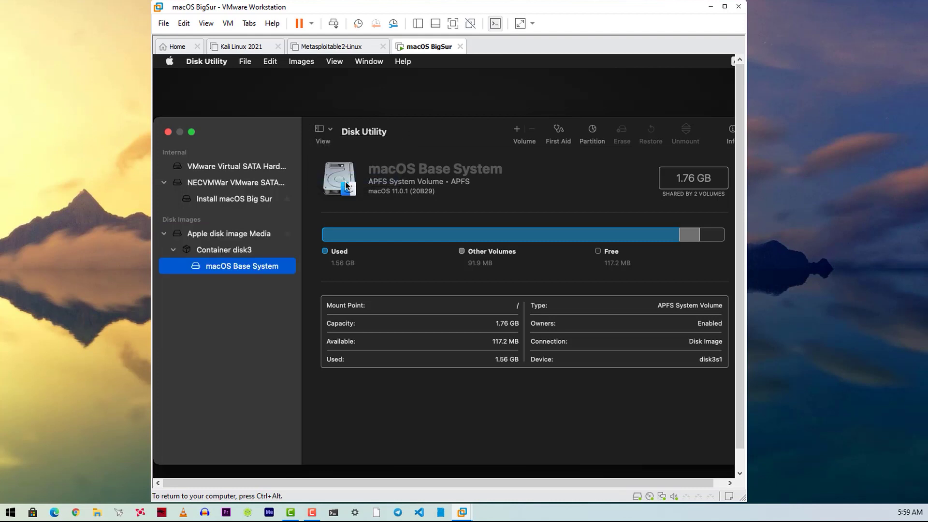
pyautogui.click(266, 168)
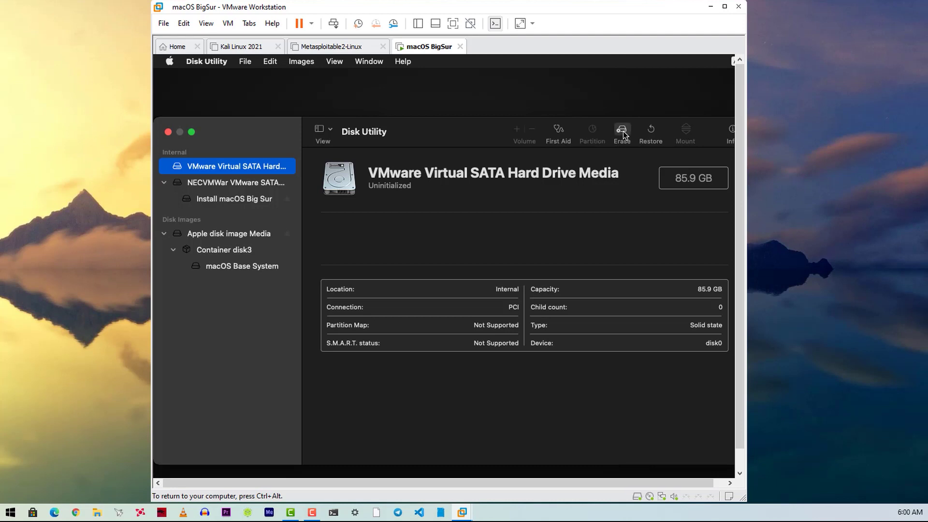
pyautogui.click(623, 132)
pyautogui.click(456, 284)
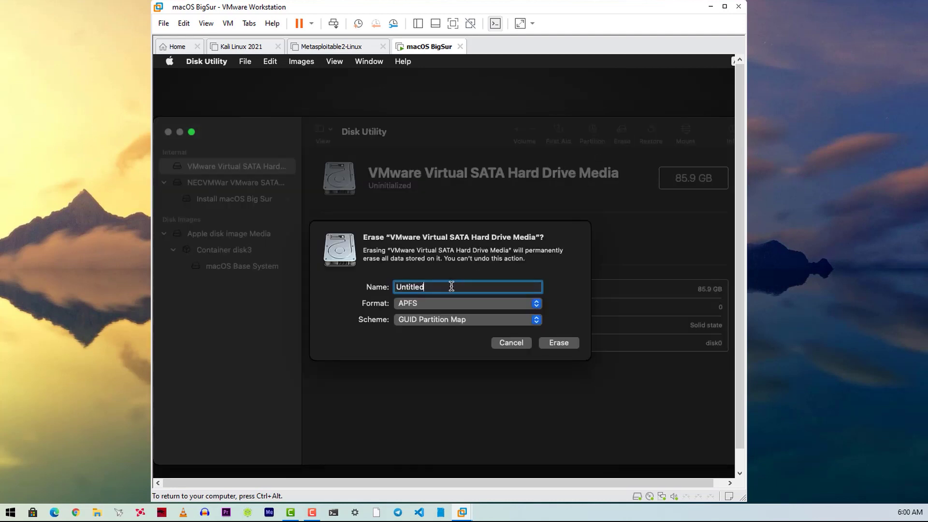
pyautogui.doubleClick(397, 287)
pyautogui.write('macOS')
pyautogui.click(556, 344)
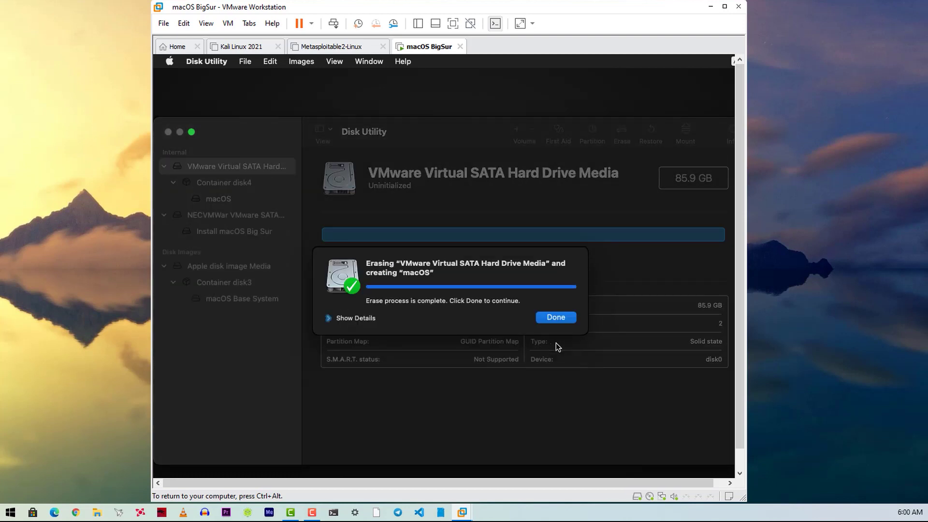
pyautogui.press('Return')
pyautogui.click(169, 132)
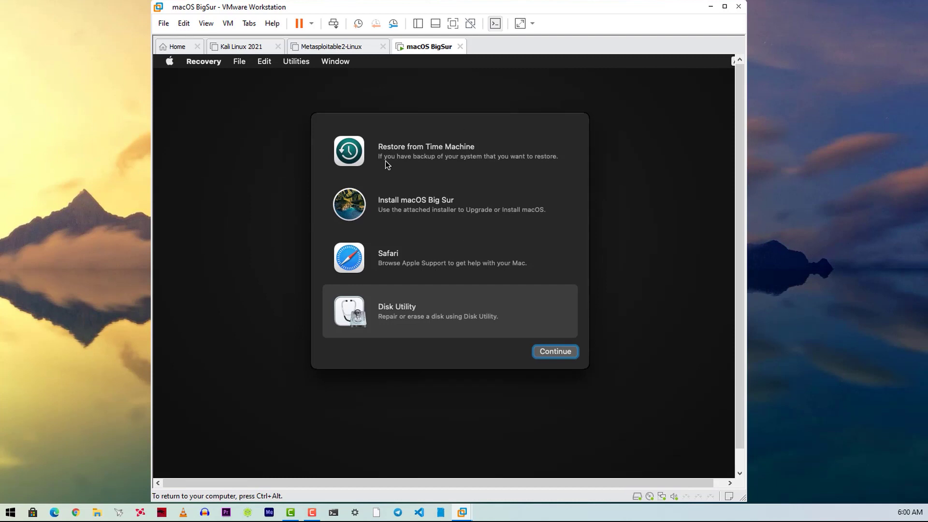
# Step: Choose Install macOS Big Sur, accept the licence agreement, and install onto the macOS disk
pyautogui.click(413, 211)
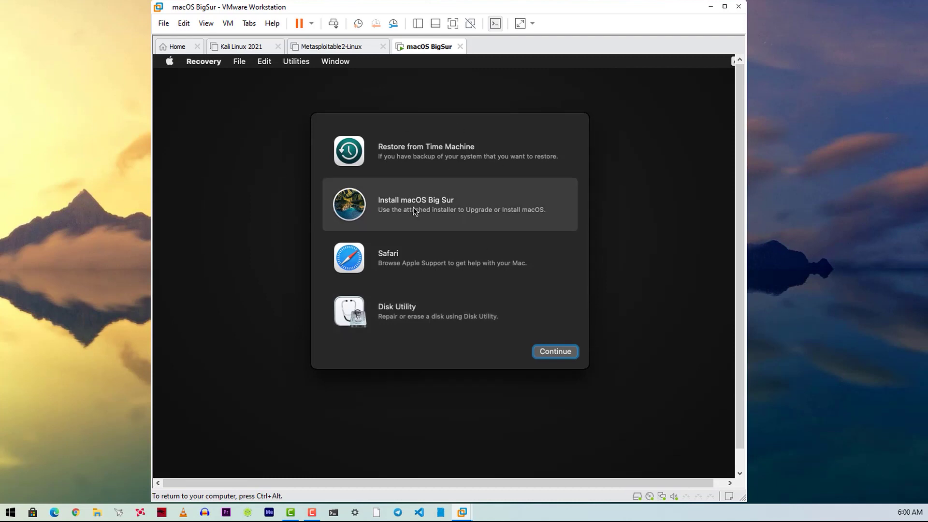
pyautogui.click(541, 355)
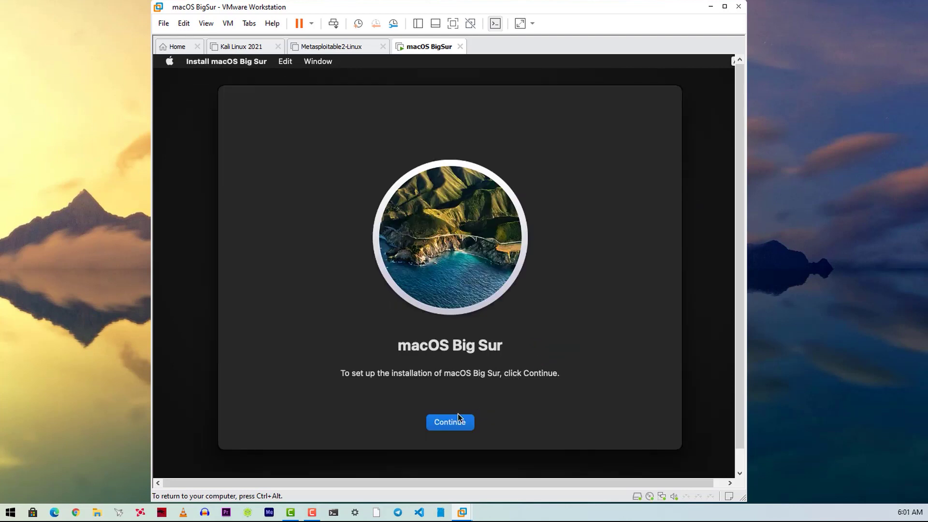
pyautogui.click(452, 422)
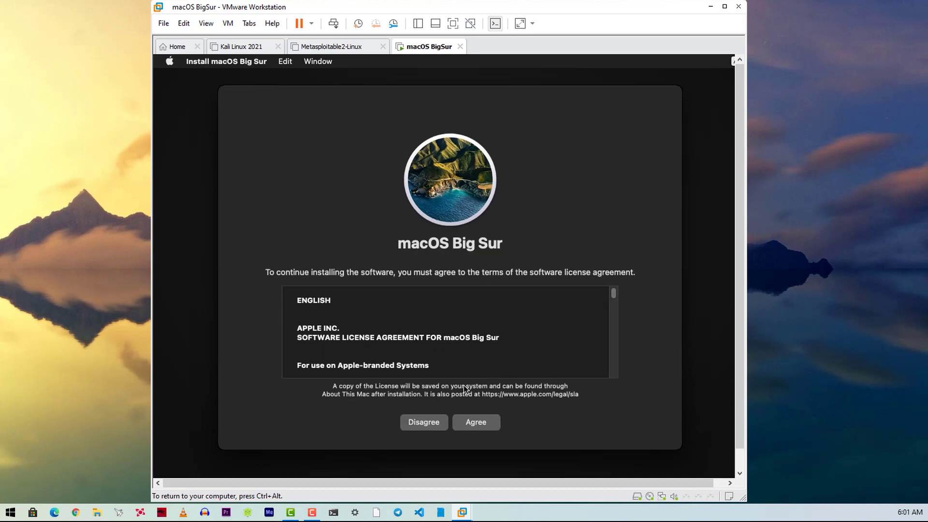
pyautogui.click(482, 428)
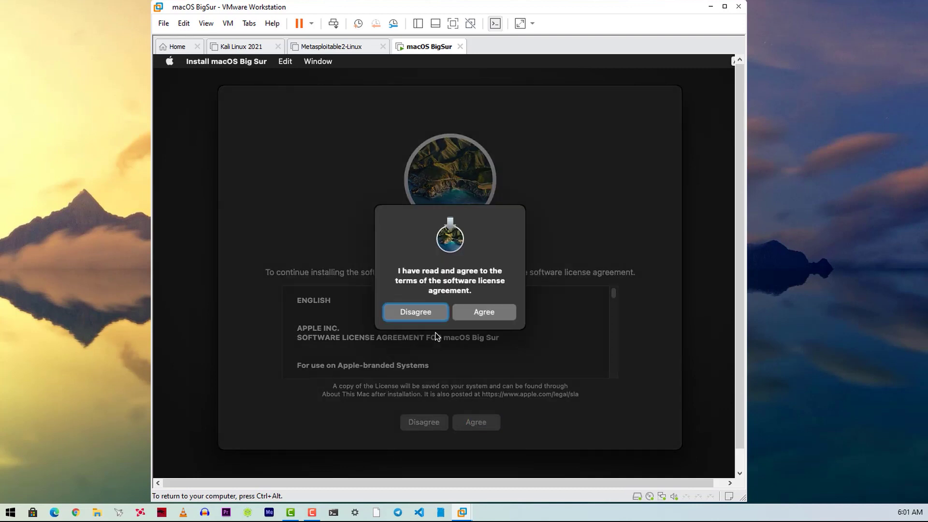
pyautogui.click(483, 312)
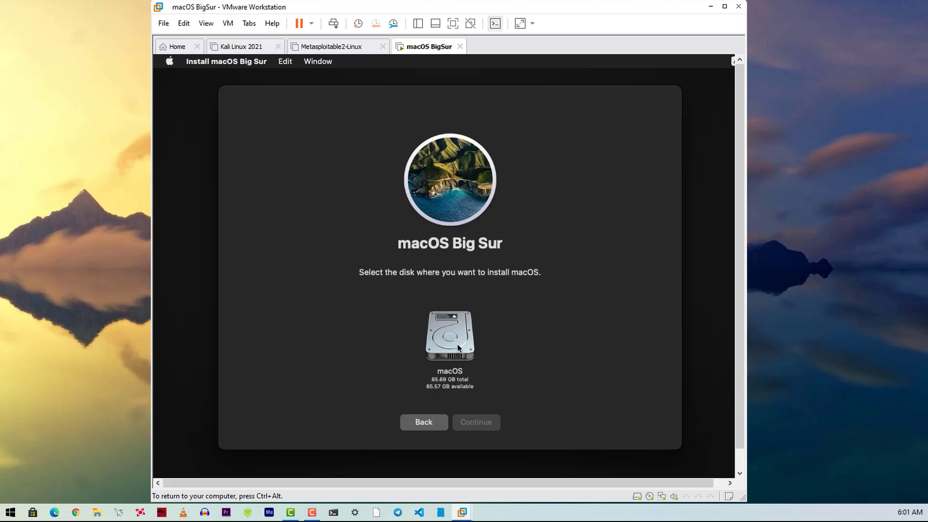
pyautogui.click(445, 335)
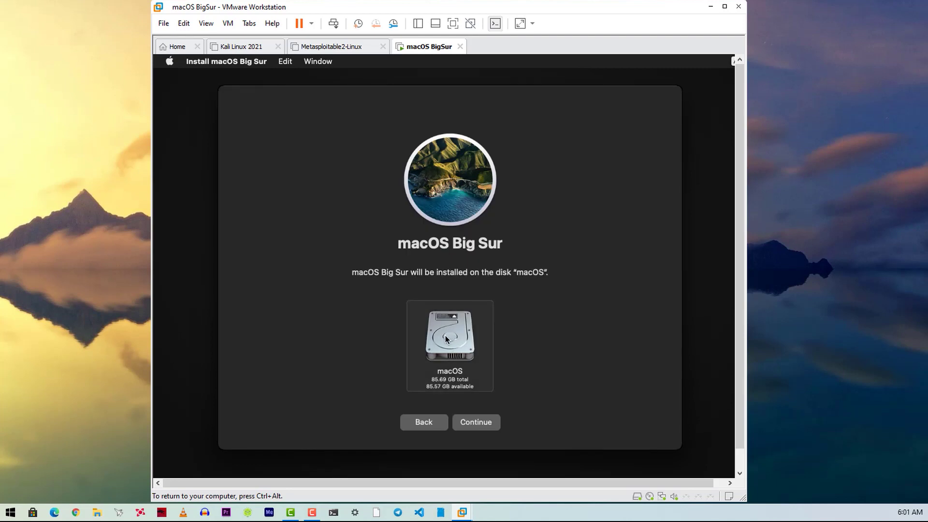
pyautogui.click(472, 424)
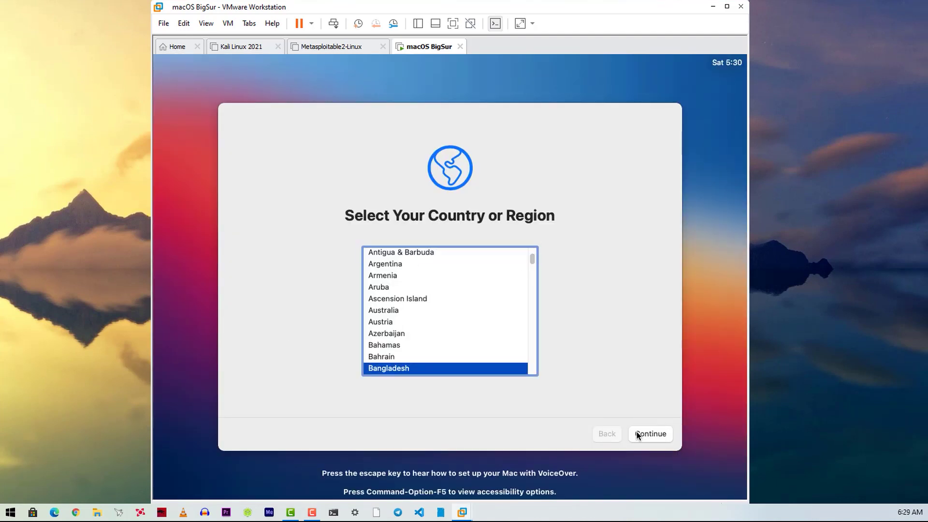
# Step: Choose Bangladesh, accept default languages and privacy, skip migration and Apple ID, and agree to terms
pyautogui.click(638, 432)
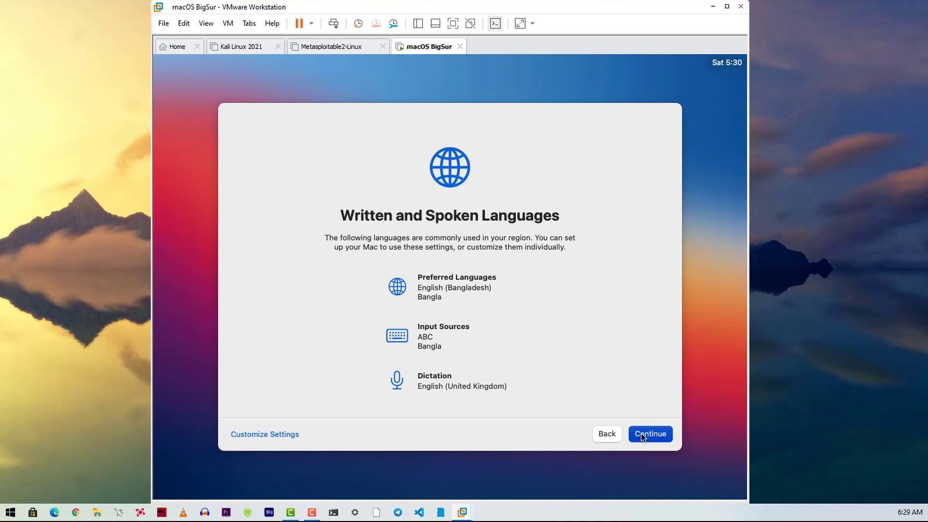
pyautogui.click(643, 434)
pyautogui.click(646, 435)
pyautogui.click(250, 435)
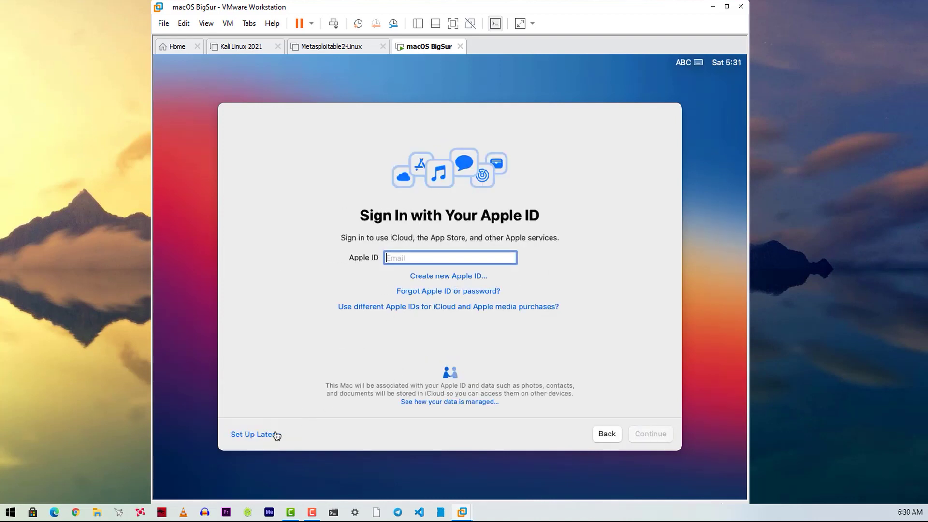
pyautogui.click(256, 434)
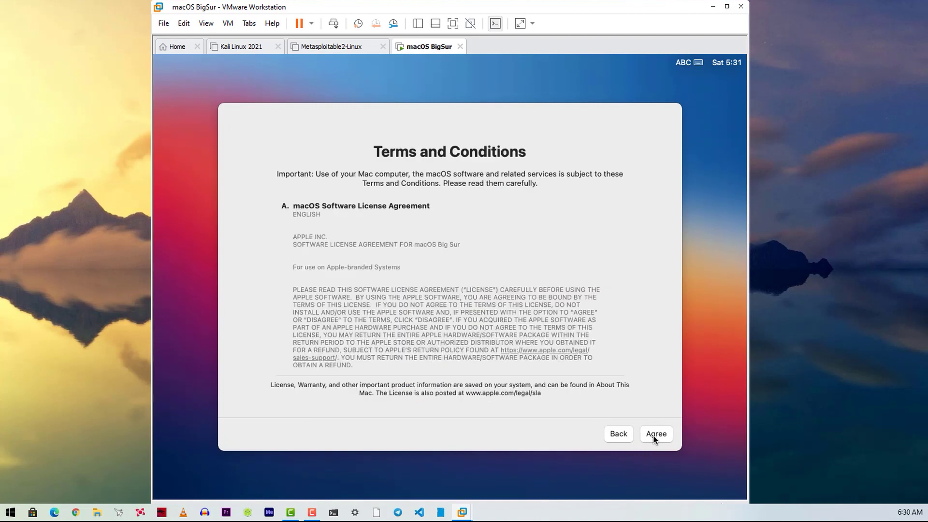
pyautogui.click(656, 434)
pyautogui.click(499, 321)
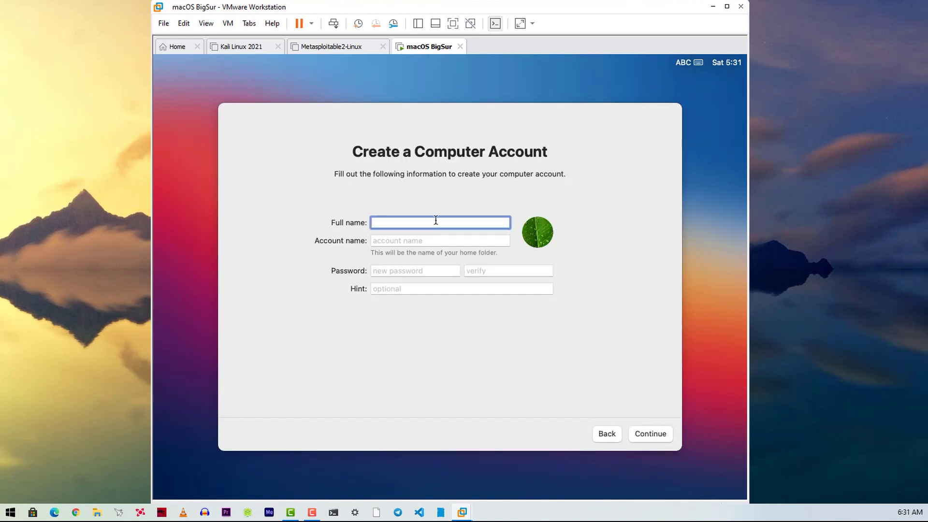
# Step: Create the local account with the user's name and a password, and keep the Light appearance
pyautogui.write('shakeel')
pyautogui.press('Tab')
pyautogui.click(400, 271)
pyautogui.write('1234')
pyautogui.press('Tab')
pyautogui.write('1234')
pyautogui.click(649, 435)
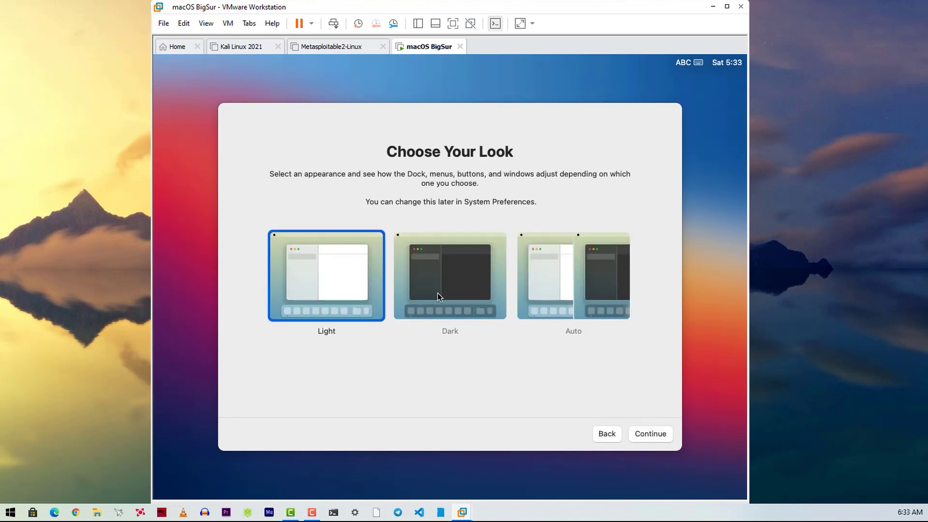
pyautogui.click(648, 433)
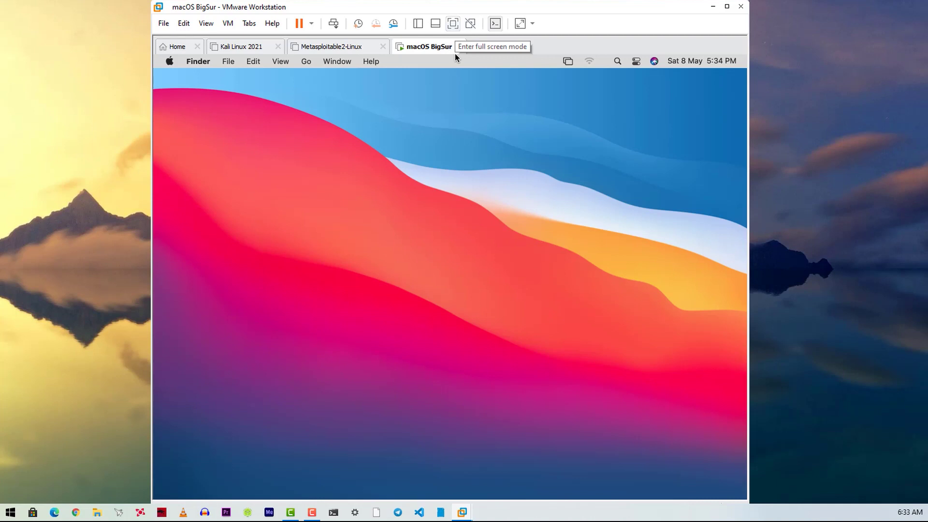
# Step: Shut down macOS from the Apple menu
pyautogui.click(453, 23)
pyautogui.click(183, 44)
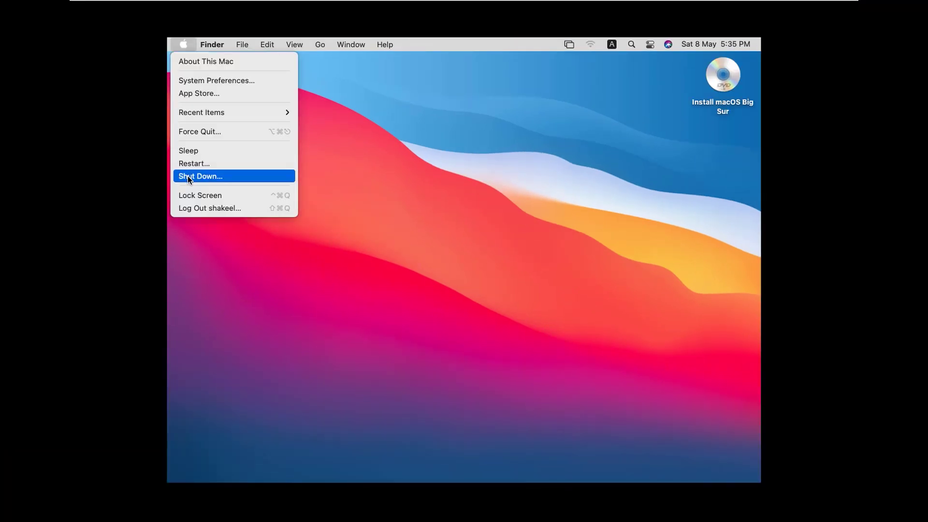
pyautogui.click(188, 177)
pyautogui.click(543, 220)
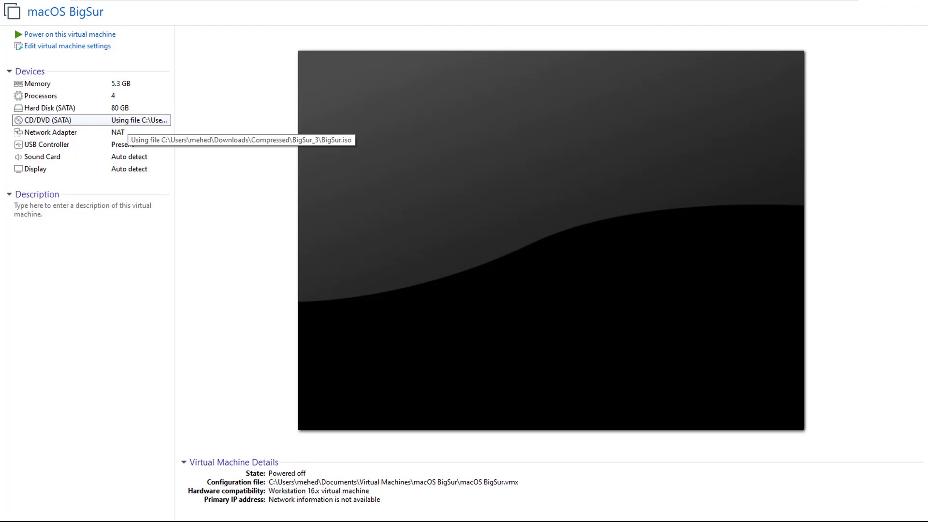
# Step: Set the VM's CD/DVD (SATA) to unlocker\tools\darwin.iso and power the VM back on
pyautogui.doubleClick(124, 121)
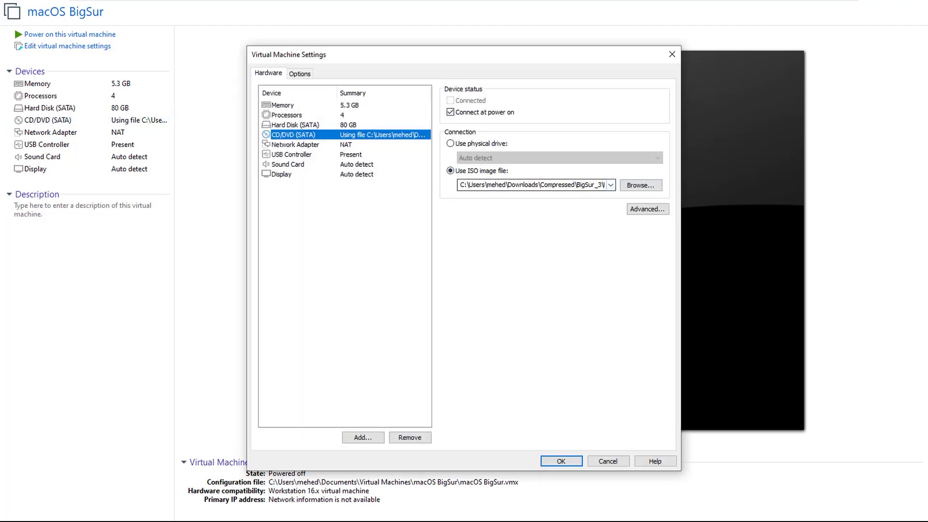
pyautogui.click(640, 185)
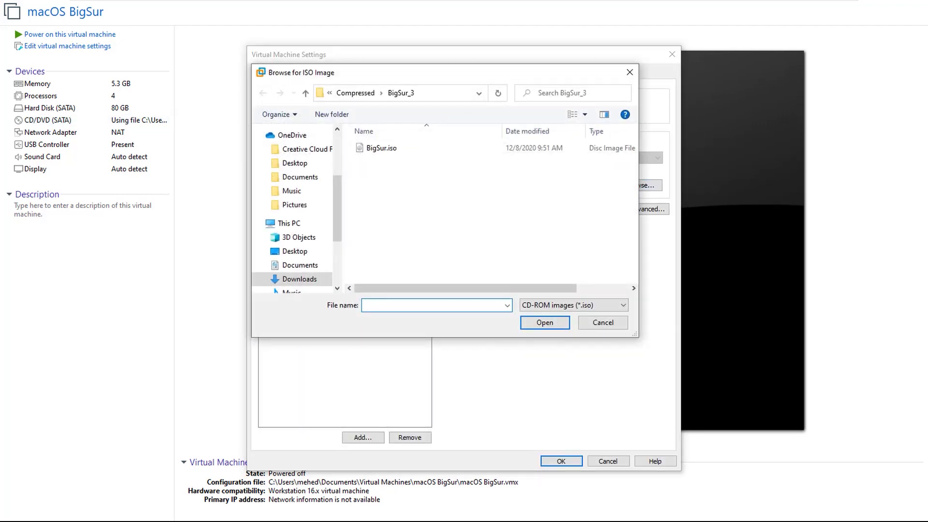
pyautogui.click(356, 93)
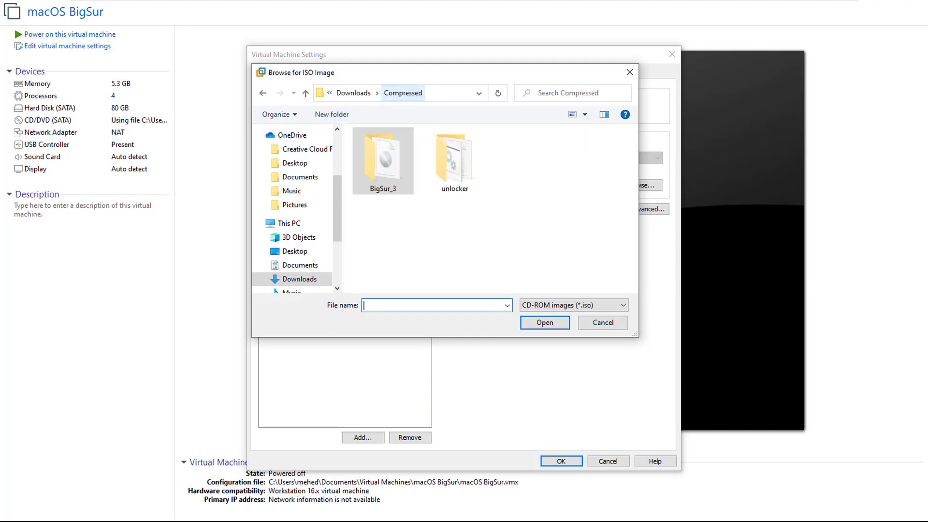
pyautogui.doubleClick(454, 162)
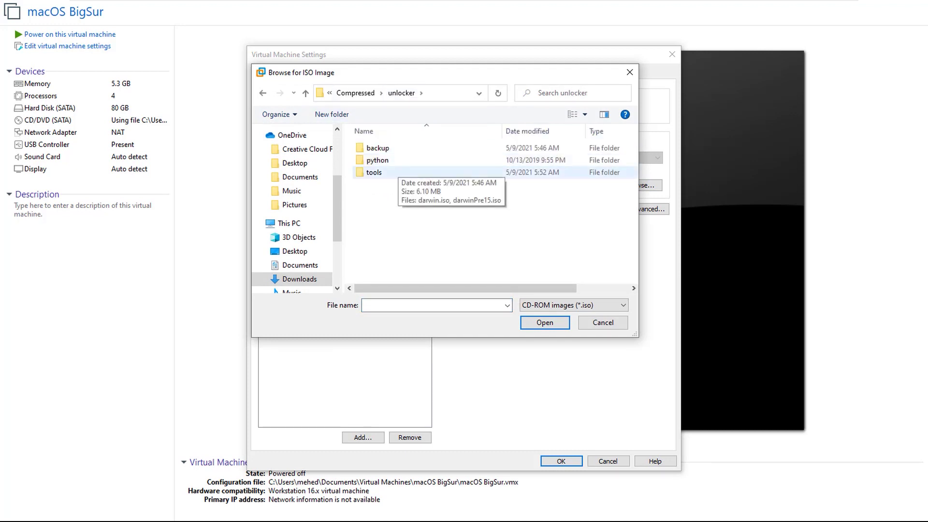
pyautogui.doubleClick(387, 172)
pyautogui.click(386, 148)
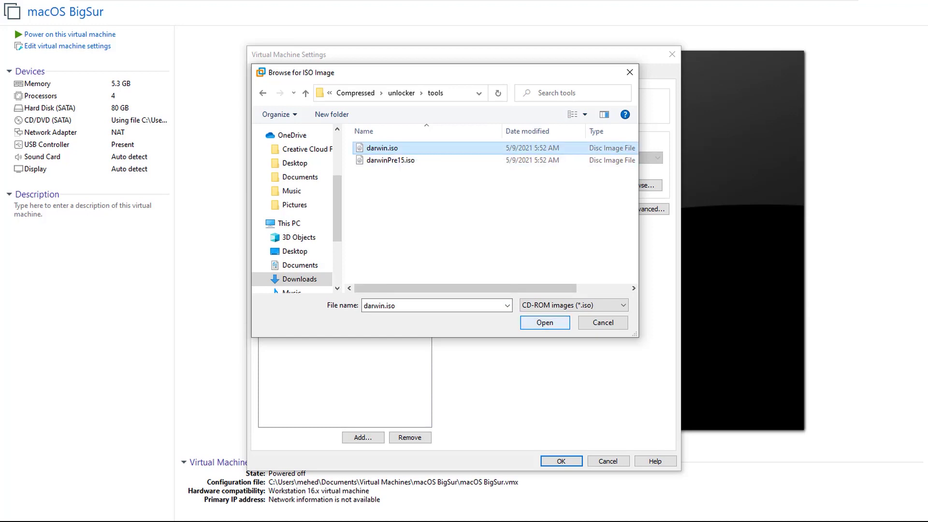
pyautogui.click(544, 323)
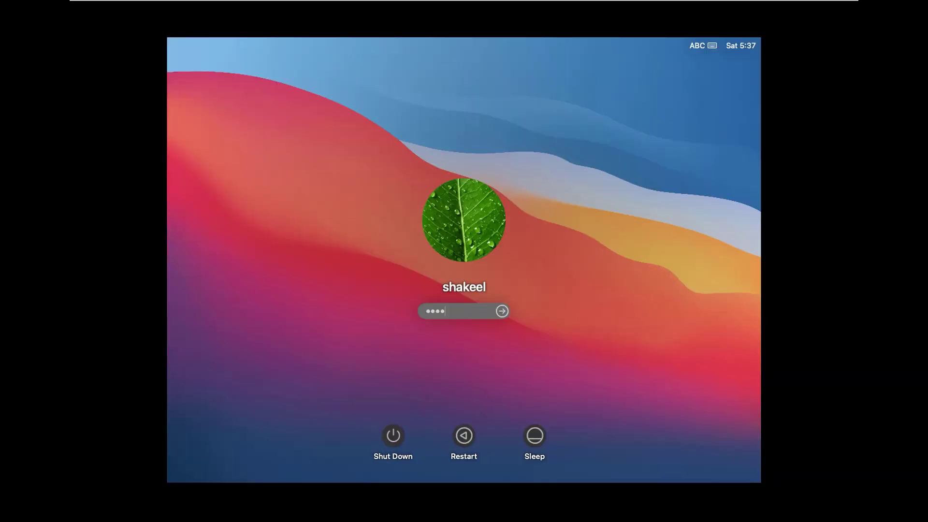
pyautogui.press('Return')
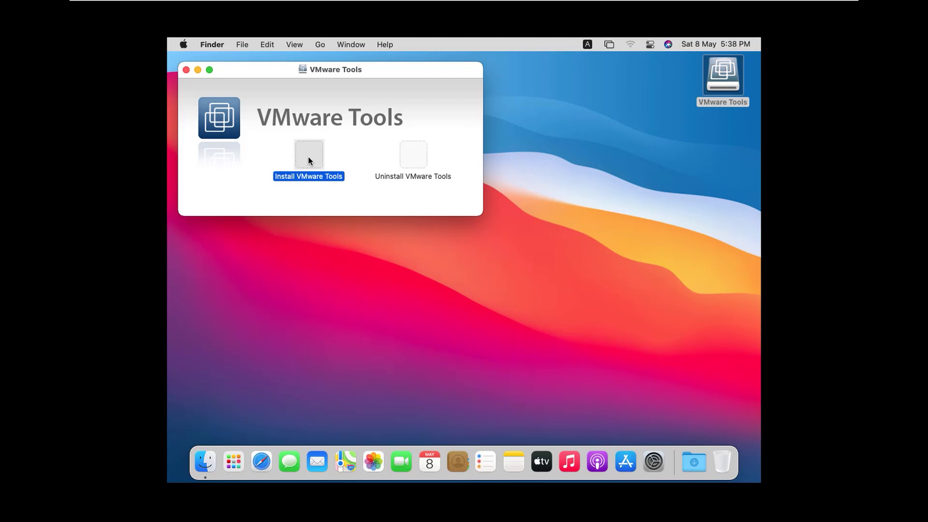
# Step: Run Install VMware Tools from its disc, restart macOS, and open a Finder window
pyautogui.doubleClick(308, 155)
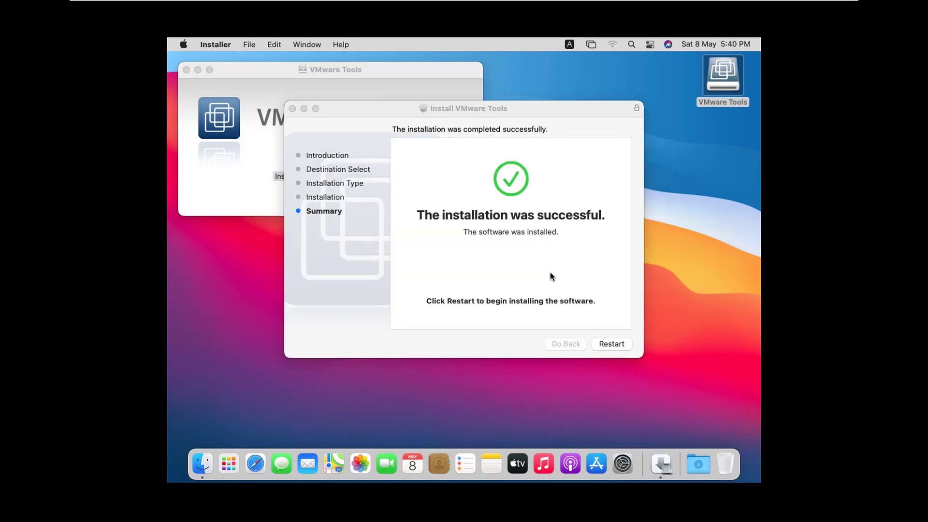
pyautogui.click(610, 344)
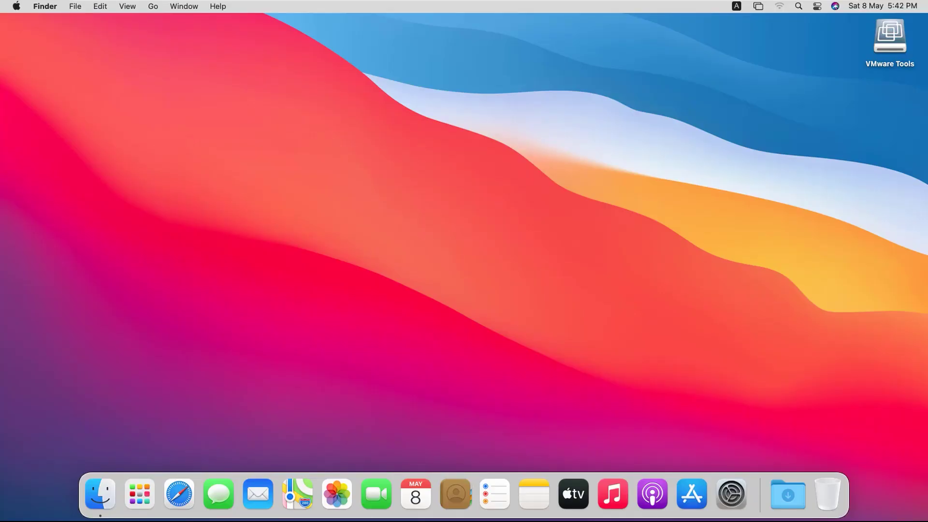
pyautogui.click(100, 493)
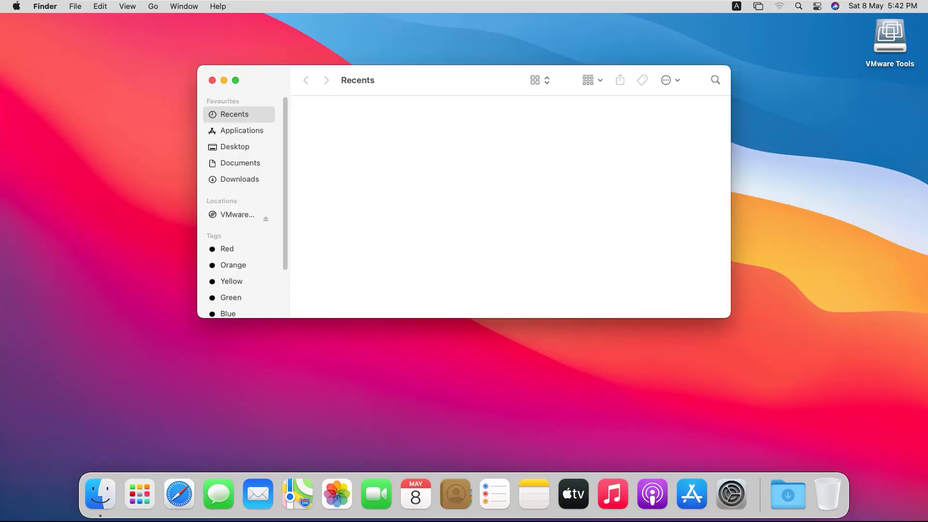